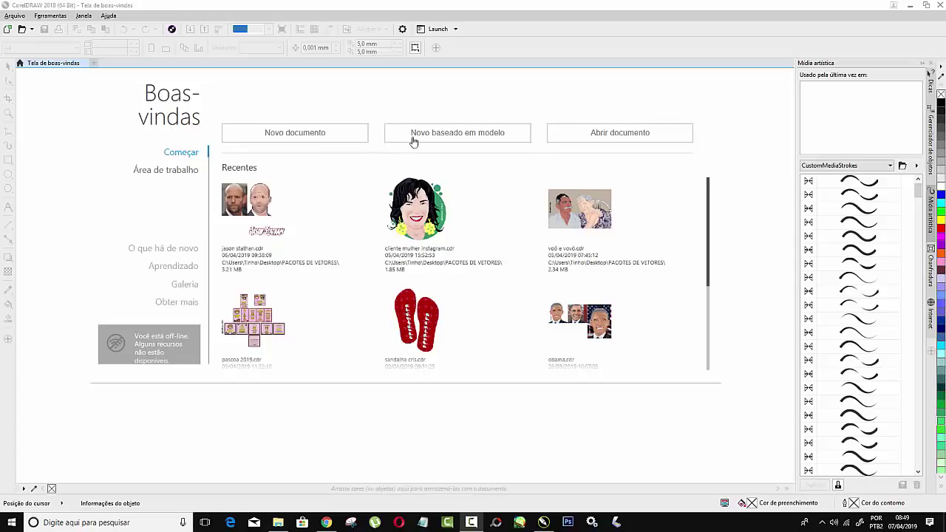
Step: Create a new document in centimetres with a width of 6 cm and a height of 9 cm
click(322, 144)
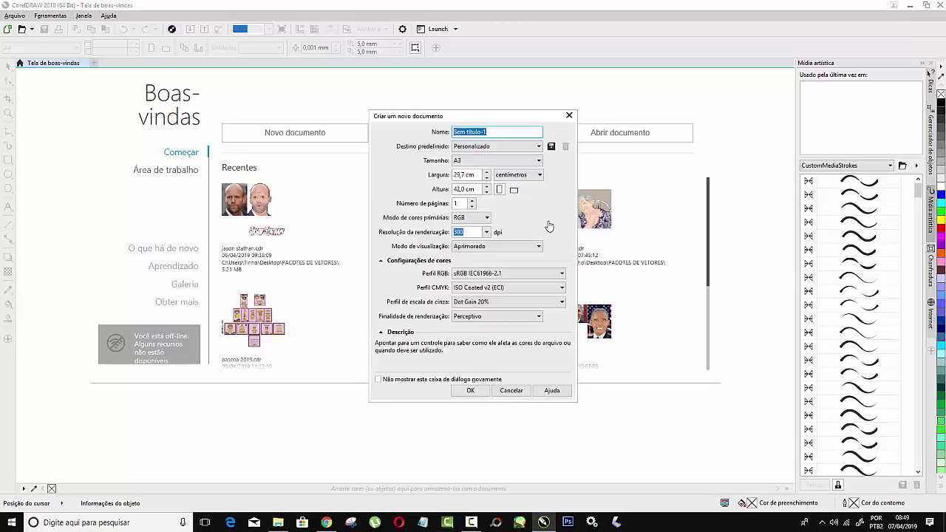
click(541, 177)
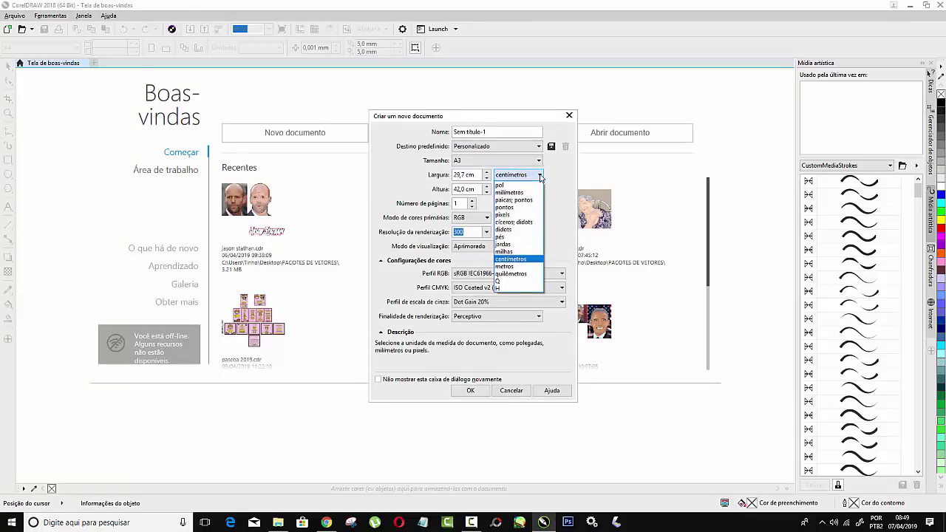
click(443, 212)
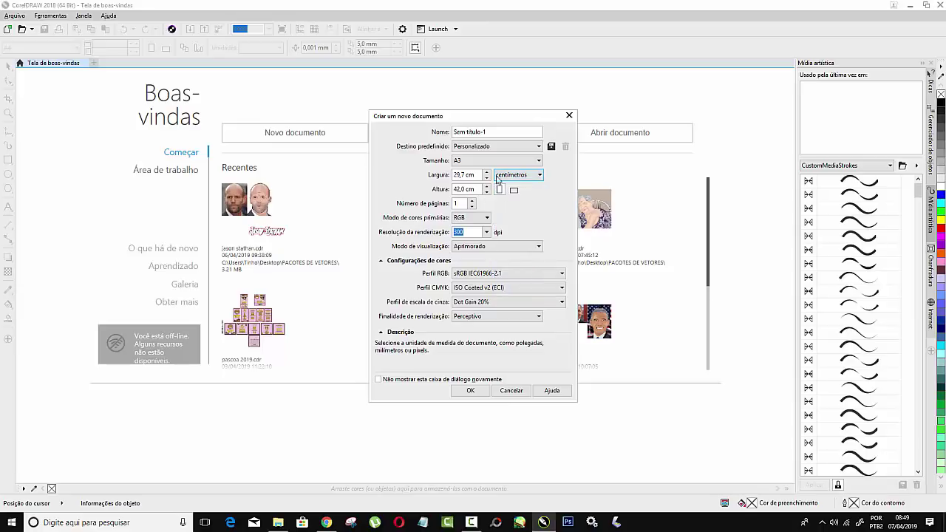
double_click(456, 174)
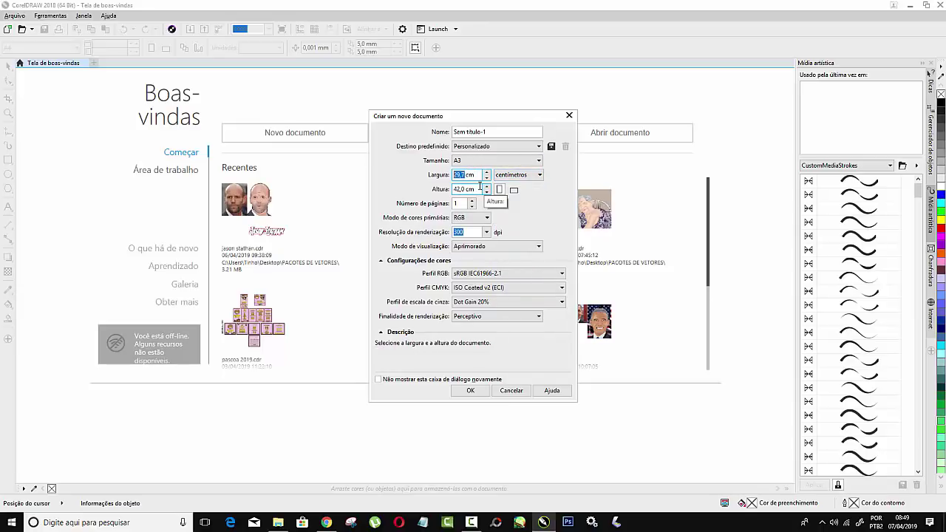
text(5)
key(Tab)
key(Tab)
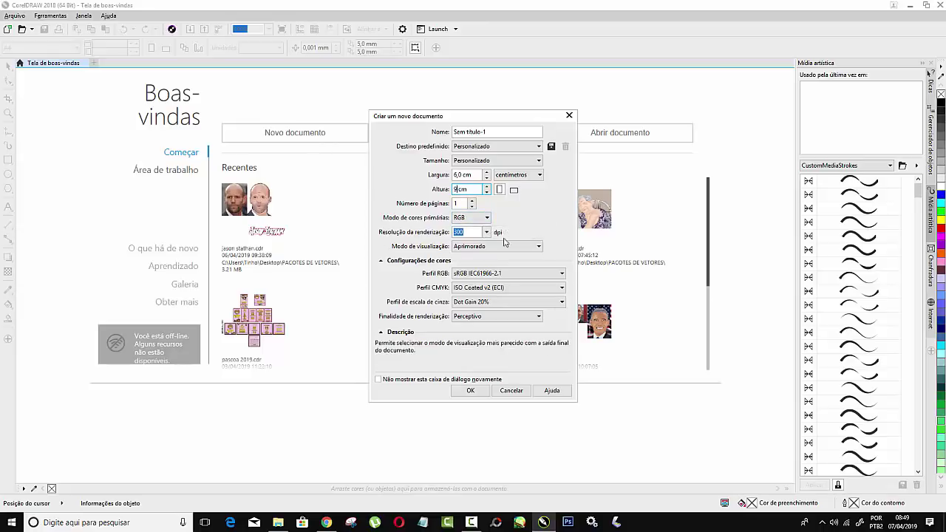
click(469, 390)
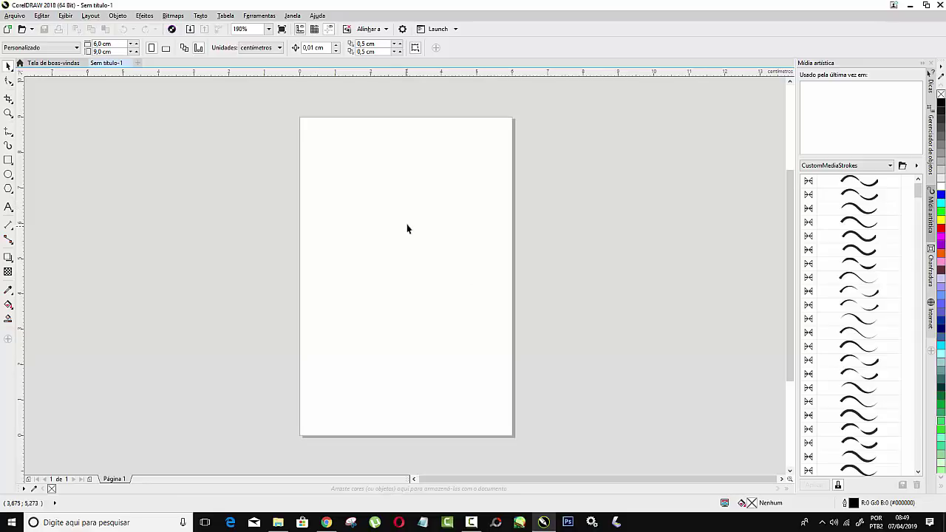
Step: Add a page-sized background rectangle filled with 80% black and without an outline
double_click(9, 161)
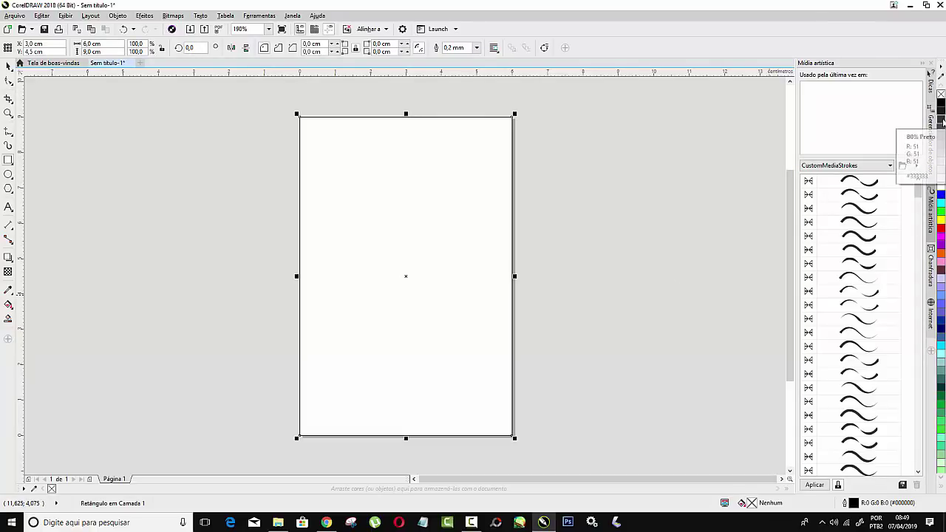
click(942, 121)
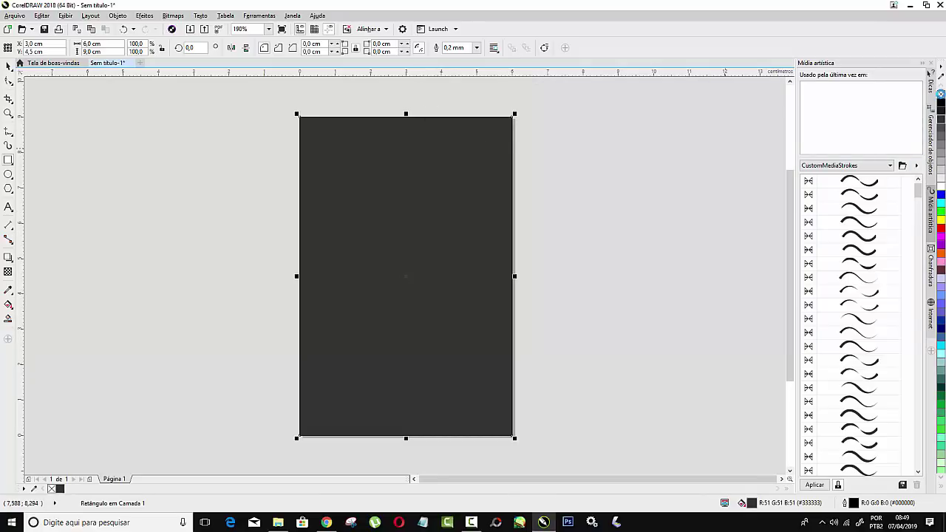
right_click(941, 94)
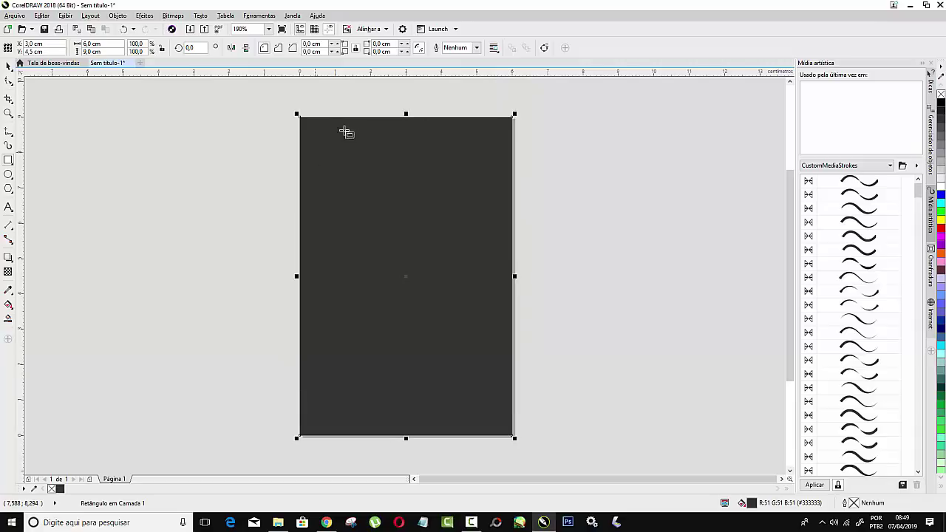
click(8, 66)
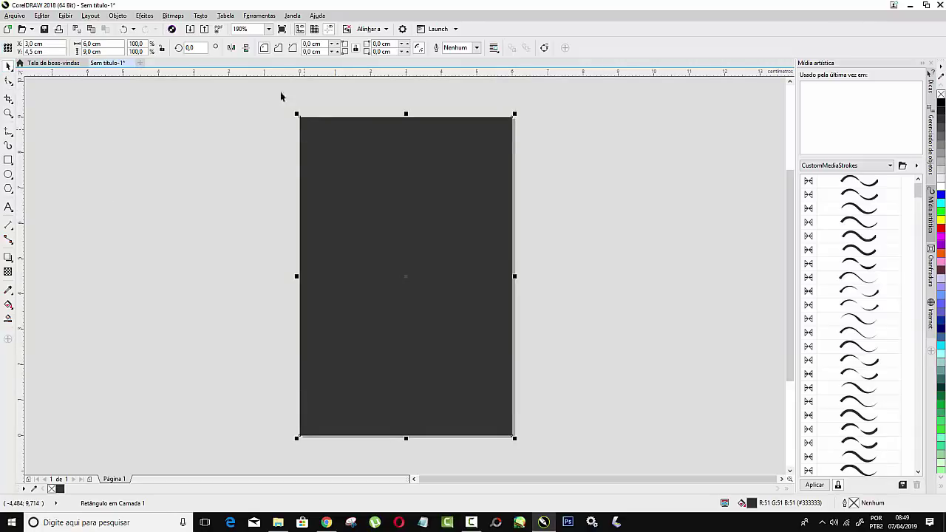
click(228, 114)
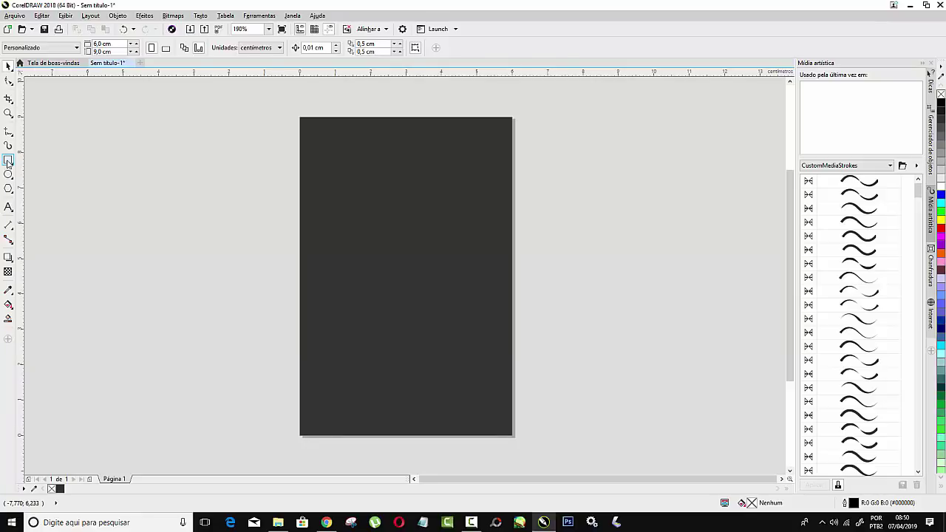
Step: Draw a white, outline-free rectangle across the page's bottom, 6 cm wide and about 2.35 cm high
click(7, 161)
mouse_move(300, 353)
mouse_down()
mouse_move(423, 399)
mouse_move(496, 411)
mouse_move(515, 421)
mouse_move(512, 436)
mouse_up()
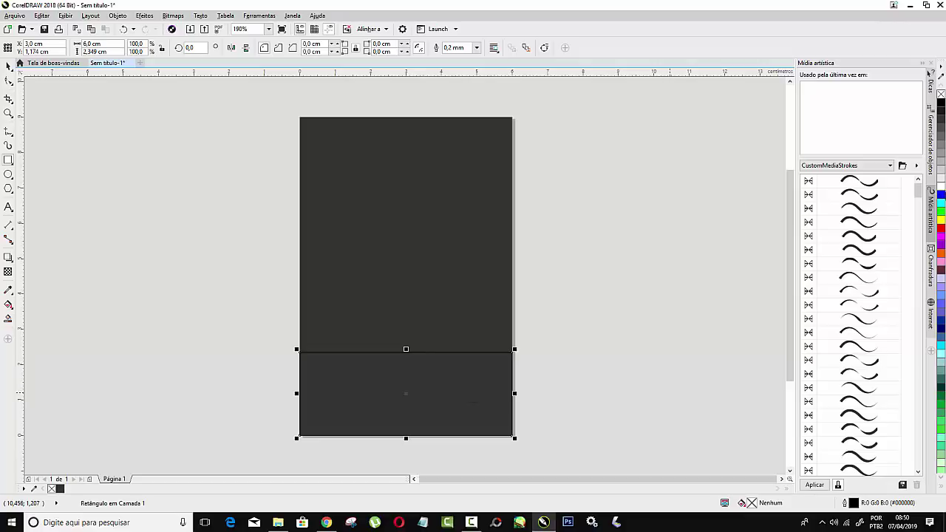
click(941, 188)
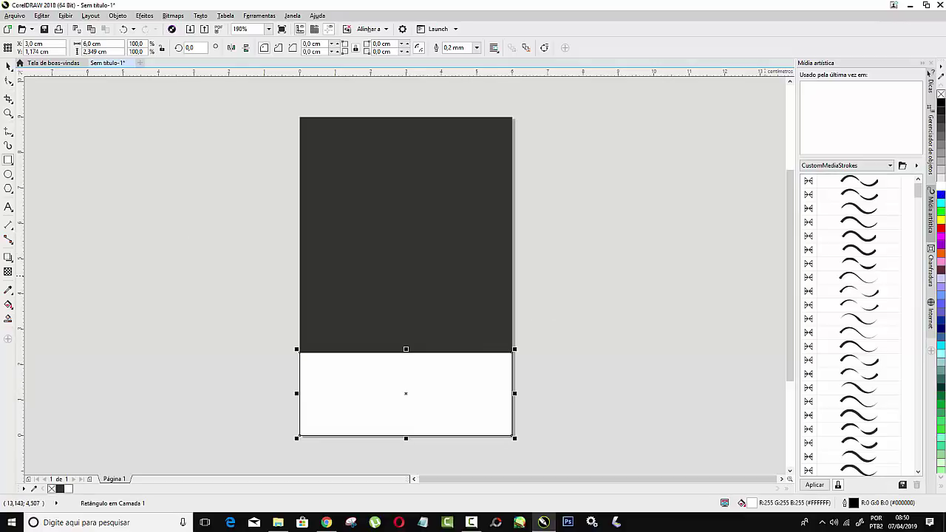
right_click(940, 95)
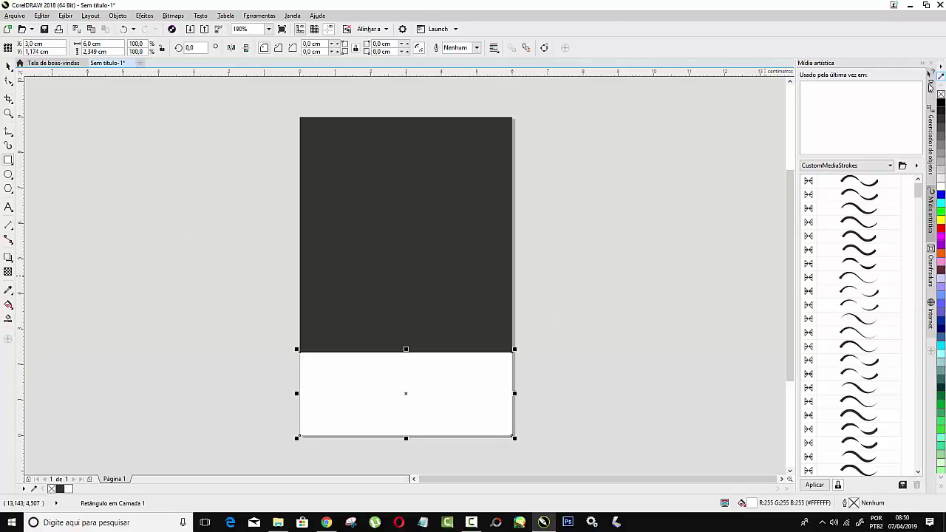
click(6, 66)
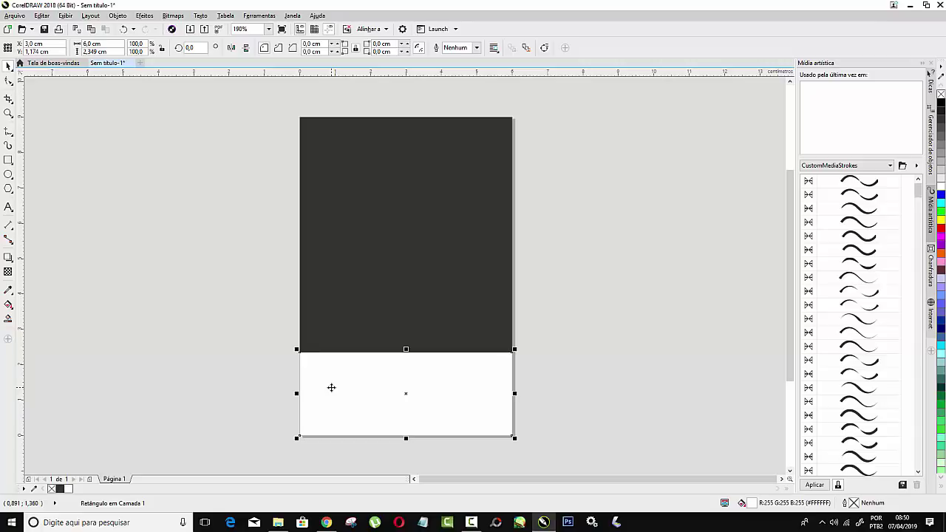
Step: Convert the white rectangle to curves and turn its top edge into a curved segment
key(ctrl+q)
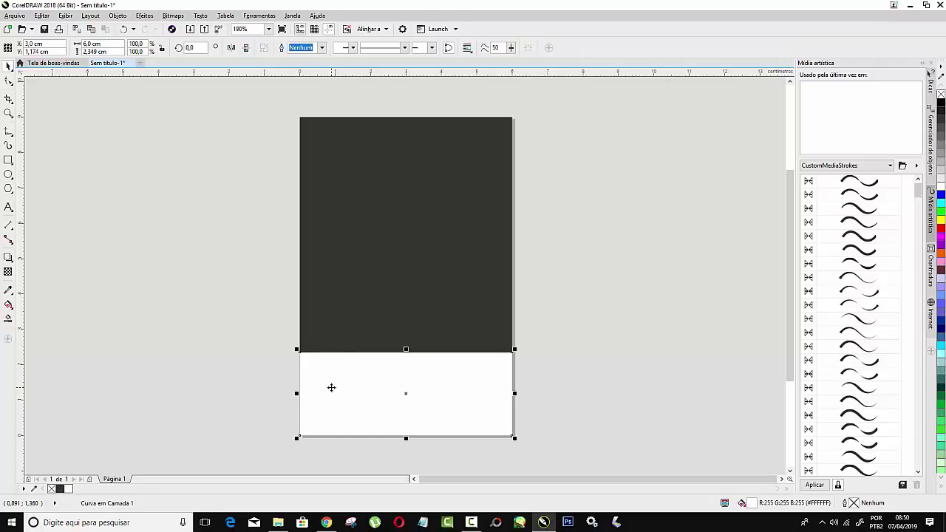
click(7, 82)
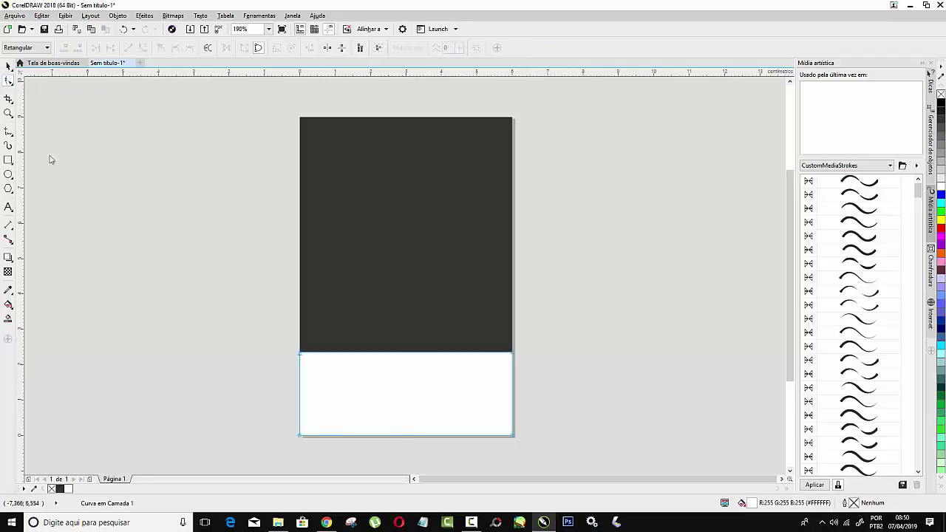
click(405, 353)
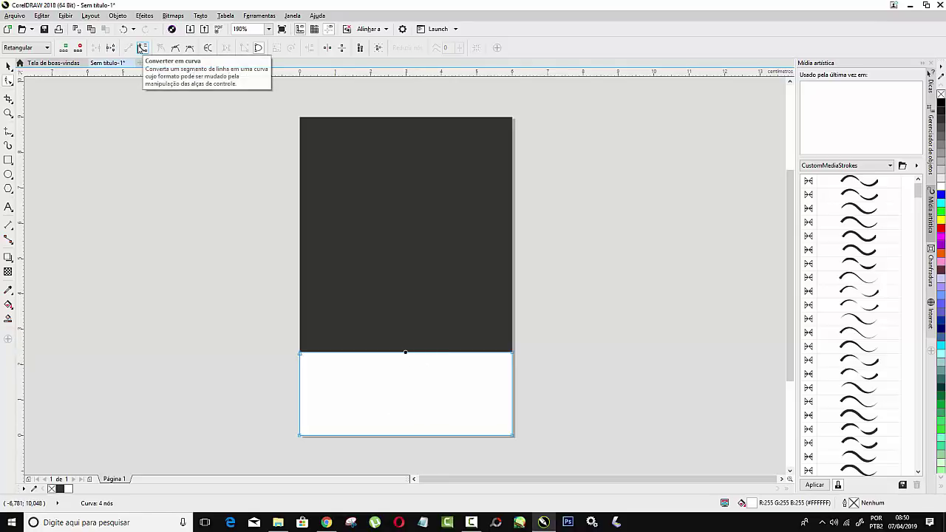
click(142, 48)
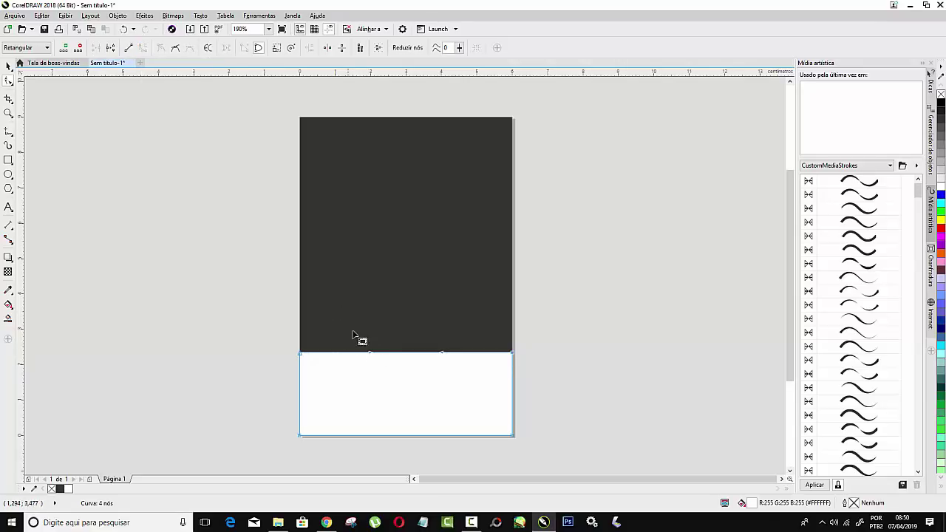
Step: Shape the white object's top edge into a wave that dips at the left, and lower both top corner nodes
drag(369, 355, 349, 411)
click(350, 411)
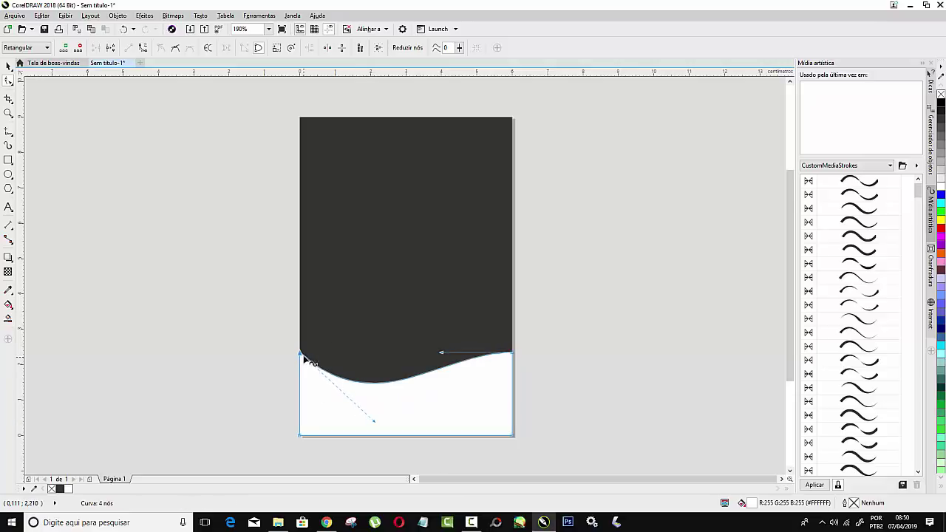
drag(303, 365, 306, 380)
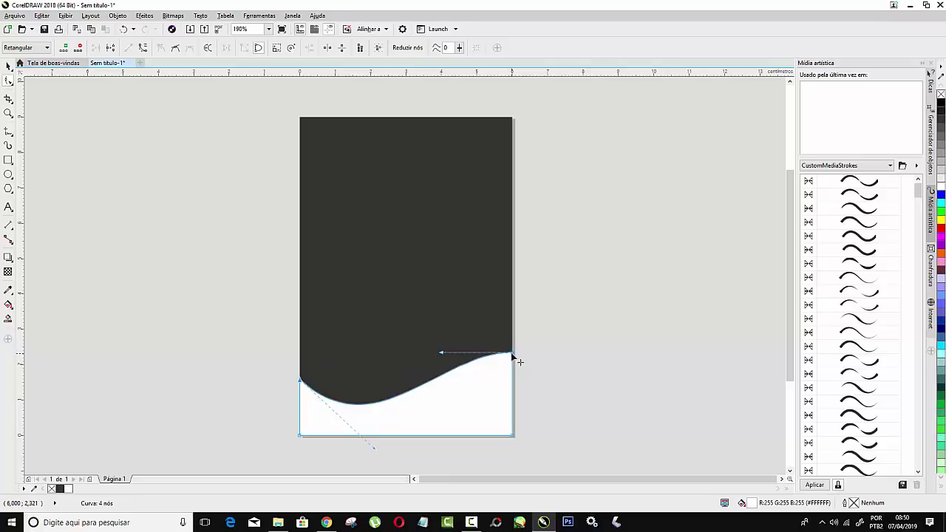
drag(510, 353, 511, 358)
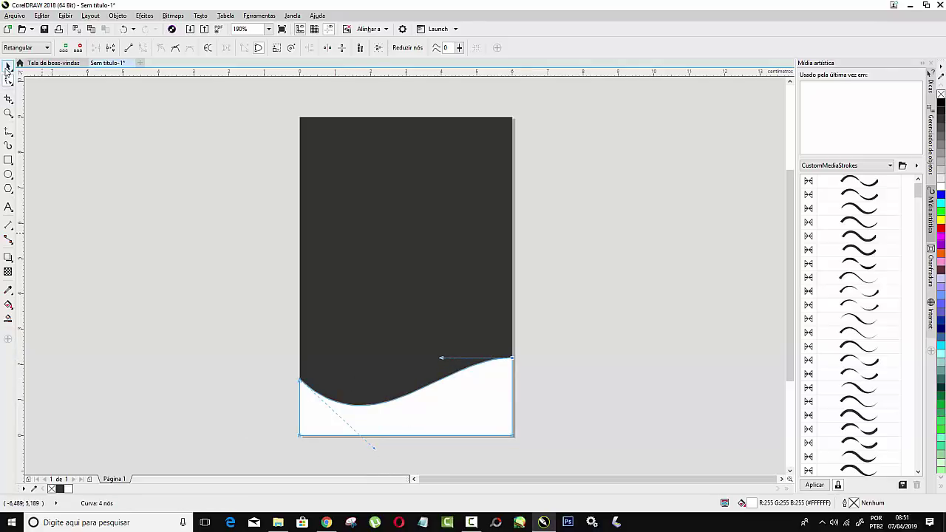
click(8, 66)
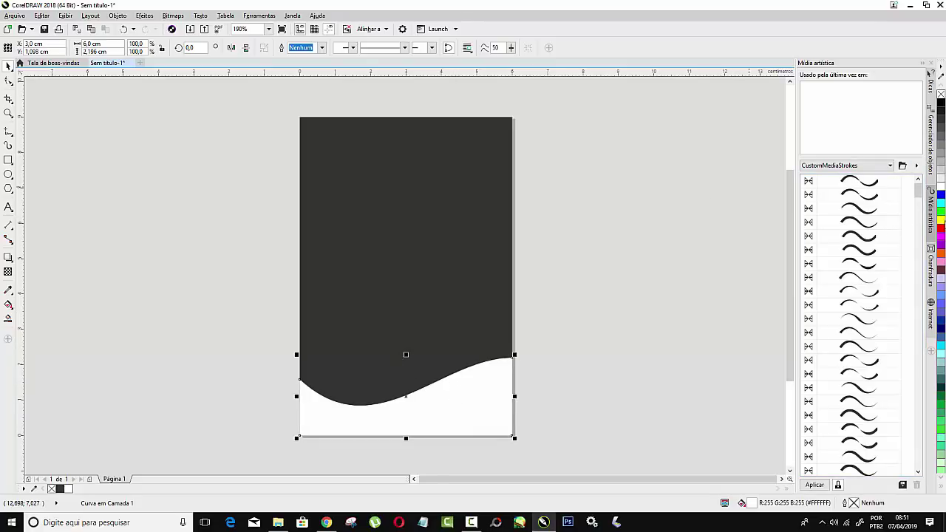
Step: Duplicate the white wave in red and reduce the copy's height to about 1.86 cm, leaving a white band above it
click(941, 229)
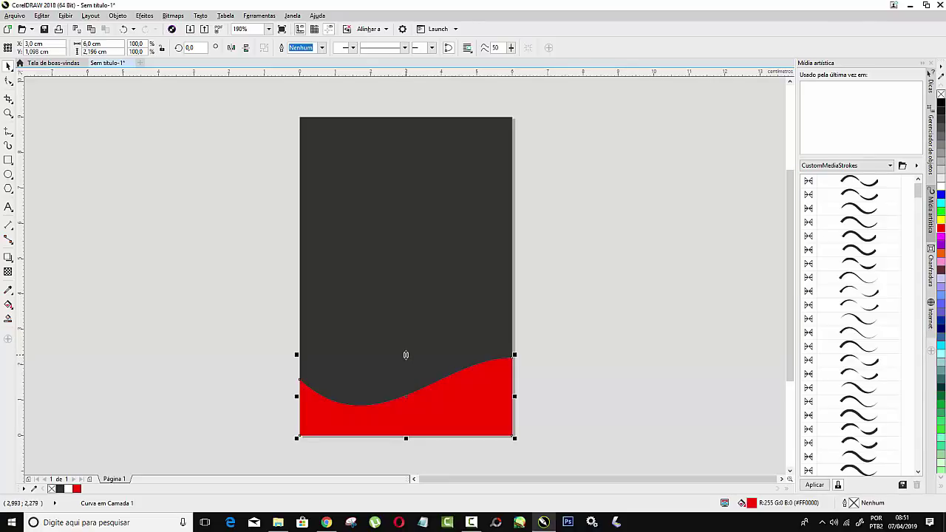
drag(405, 354, 405, 367)
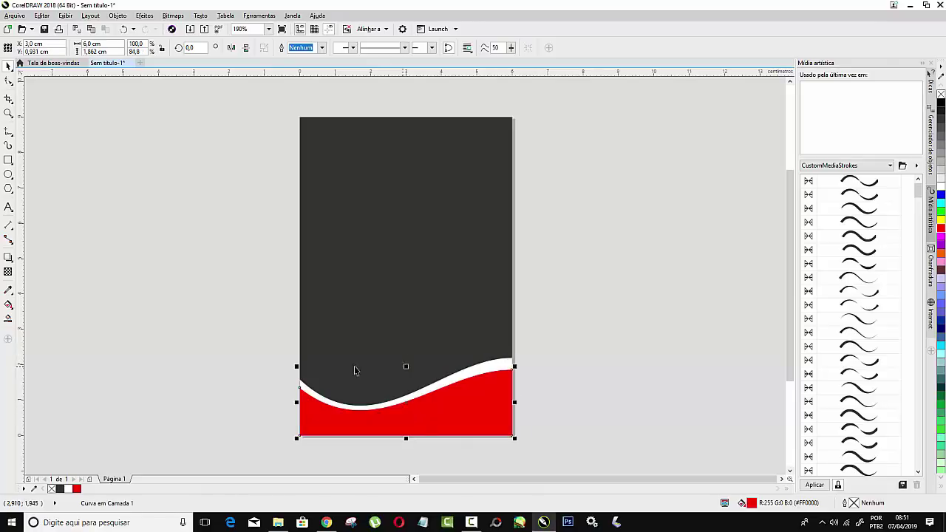
click(621, 312)
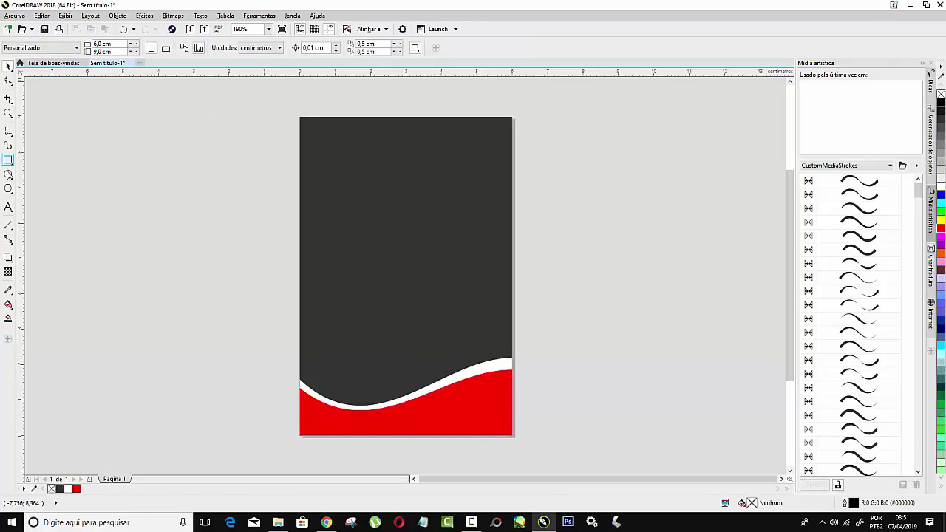
Step: Place a red, outline-free circle about 3.15 cm in diameter in the upper middle of the dark background
key(F7)
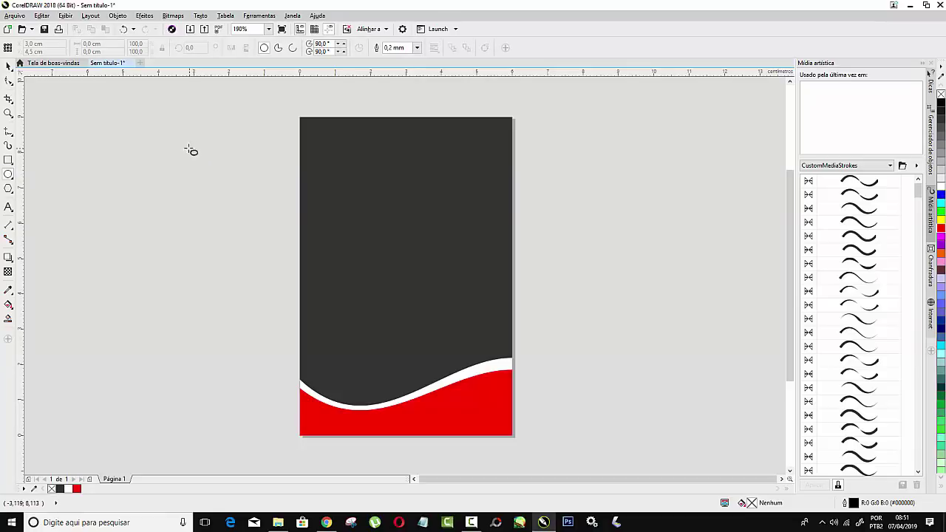
drag(174, 133, 288, 232)
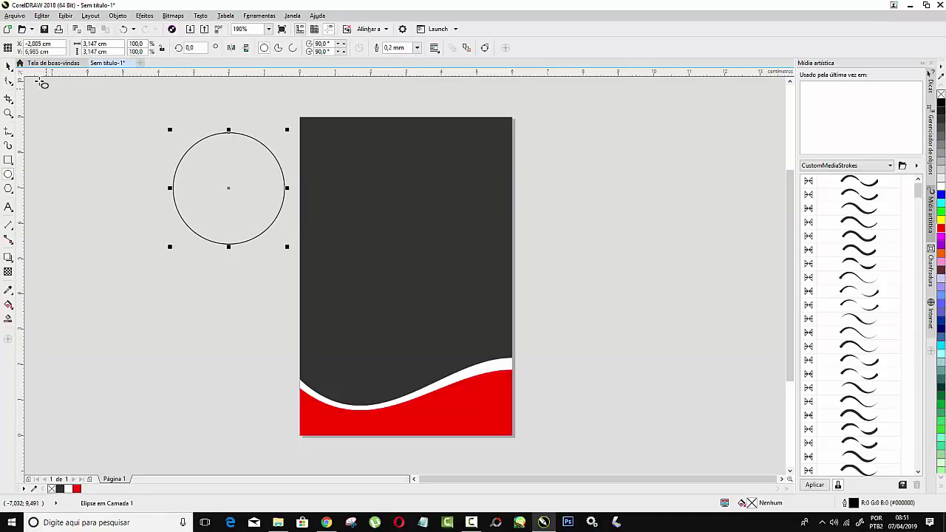
click(8, 80)
key(space)
drag(229, 189, 407, 193)
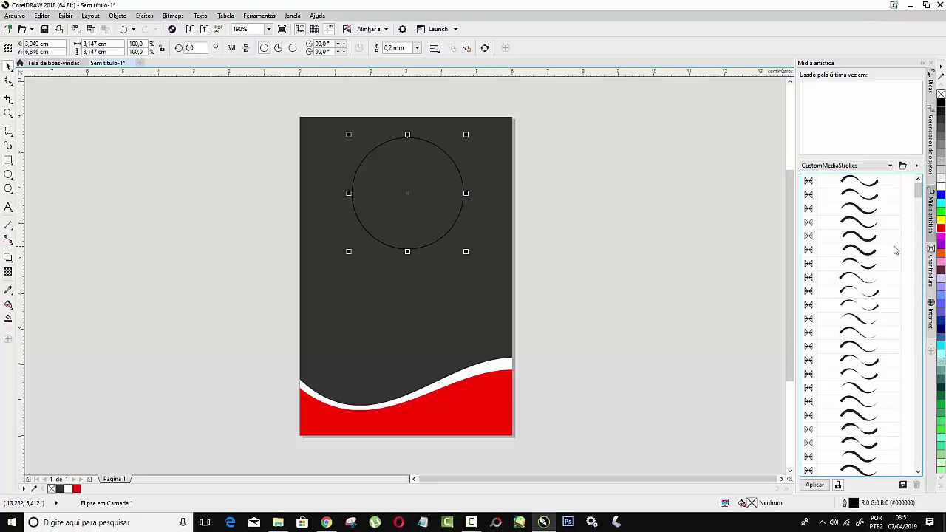
click(942, 231)
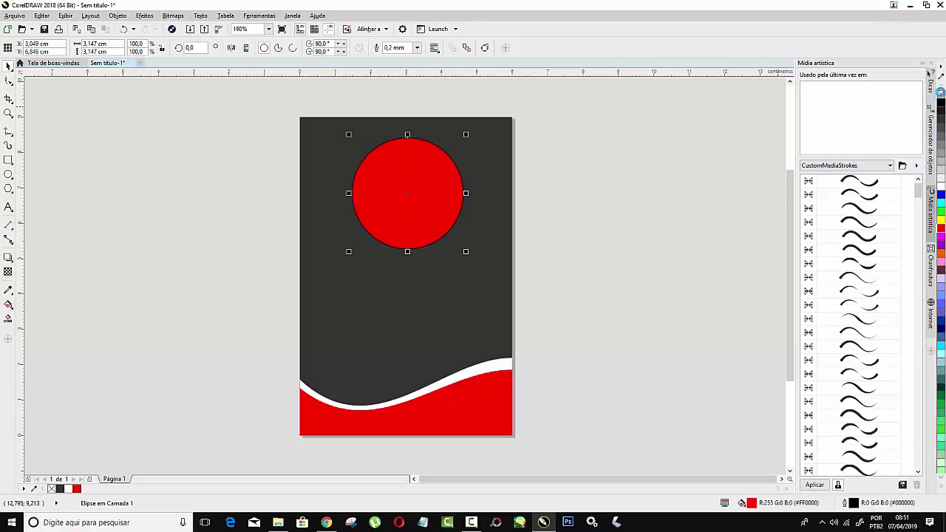
right_click(941, 93)
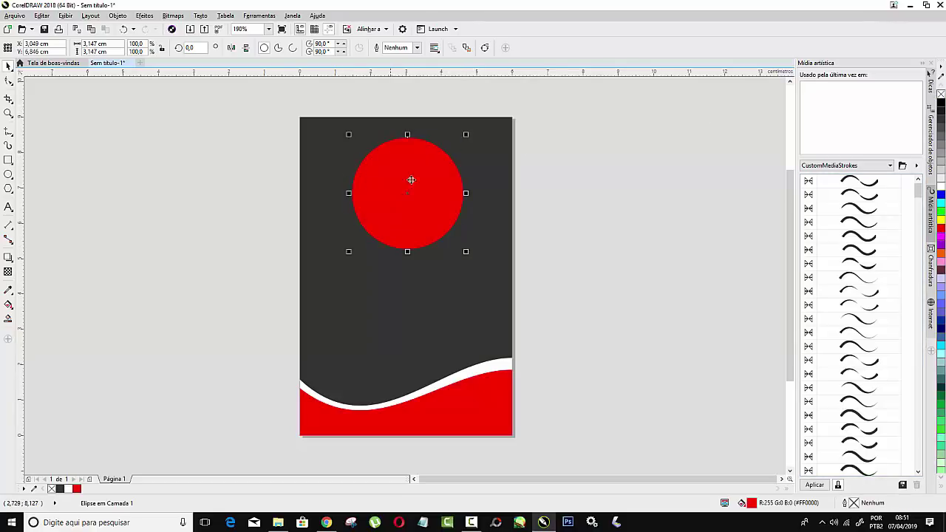
Step: Apply a one-step 0.2 cm inside contour to the red circle with a white fill (#FFFFFF)
click(8, 260)
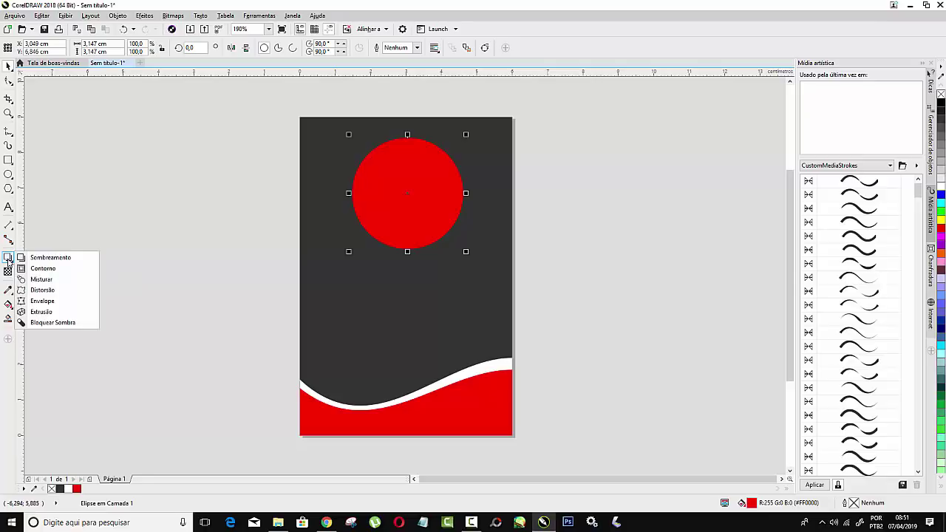
click(50, 270)
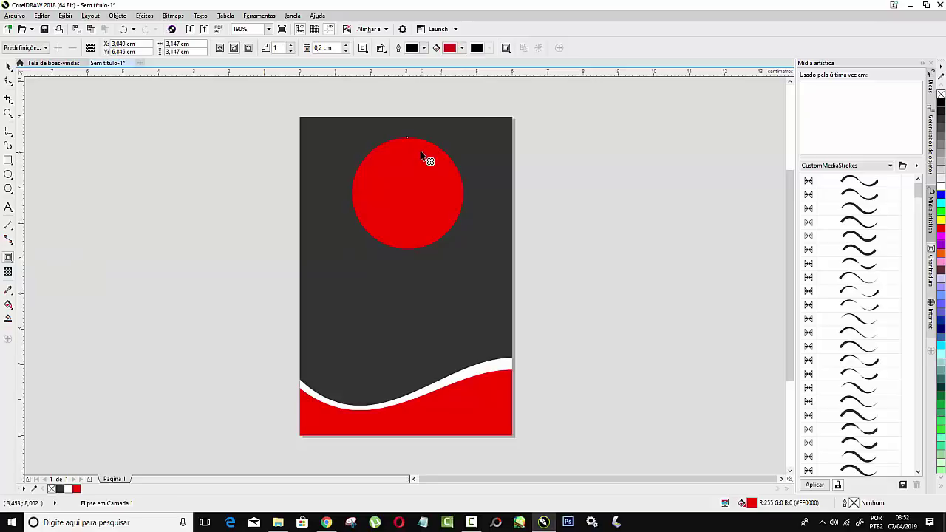
click(462, 49)
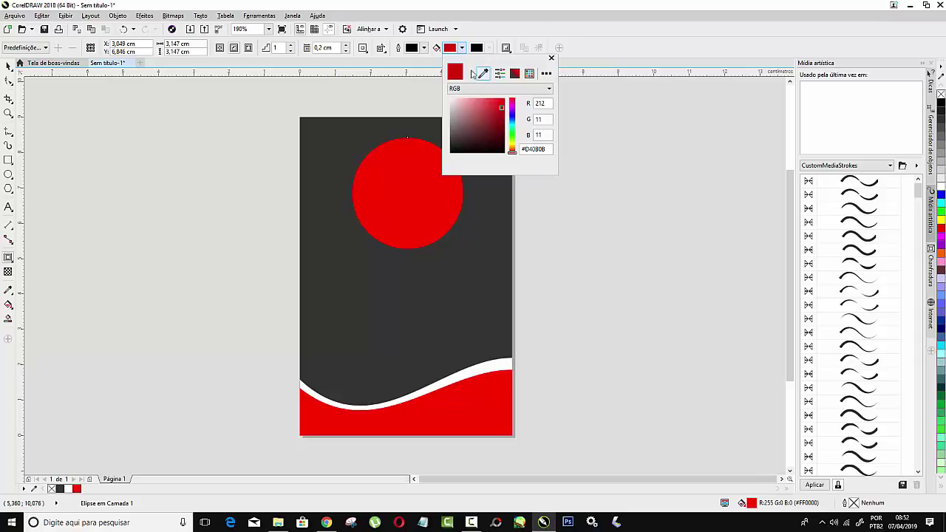
drag(461, 104, 444, 97)
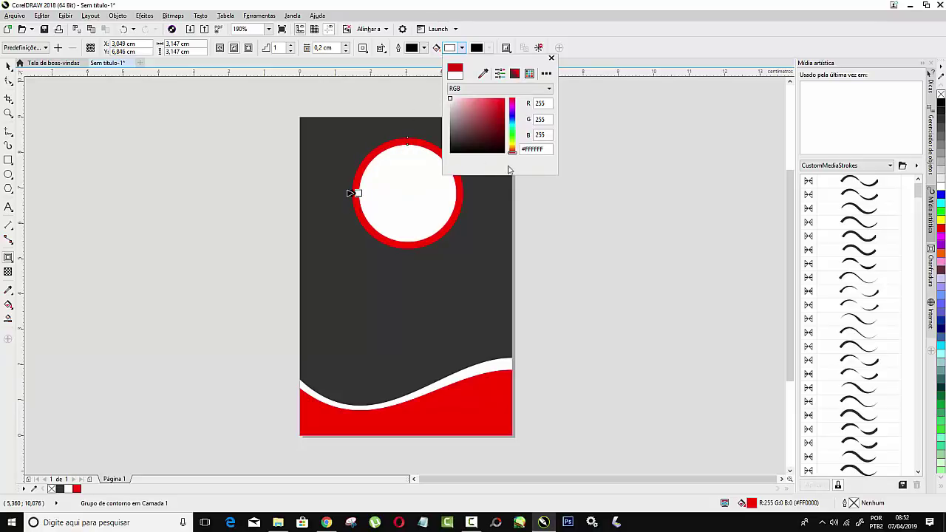
Step: Switch the red circle's white contour to the outside and adjust its offset to about 0.197 cm
click(551, 58)
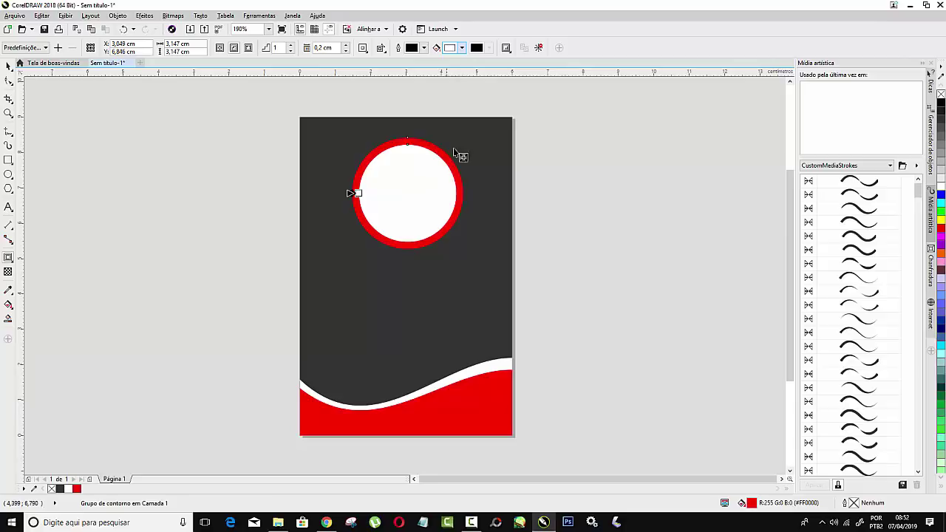
click(249, 49)
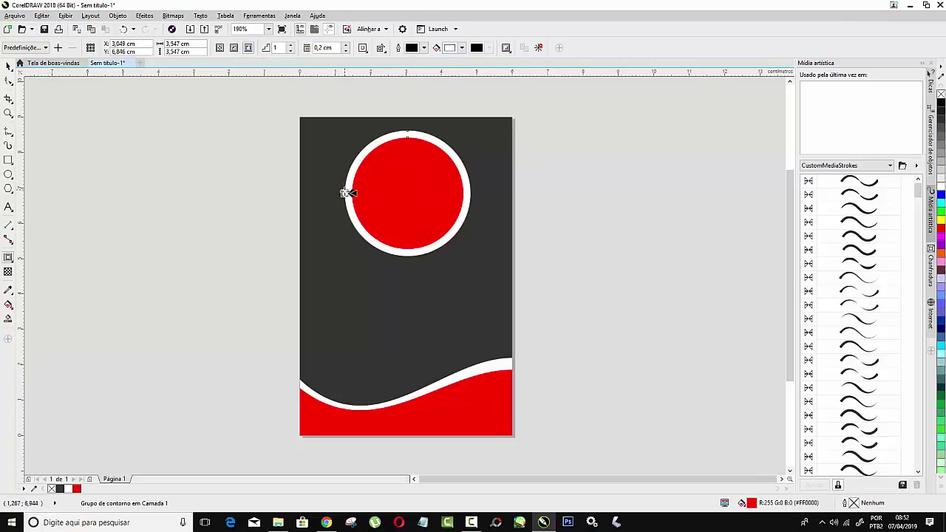
mouse_move(347, 193)
mouse_down()
mouse_move(331, 195)
mouse_move(344, 195)
mouse_up()
click(9, 67)
click(248, 158)
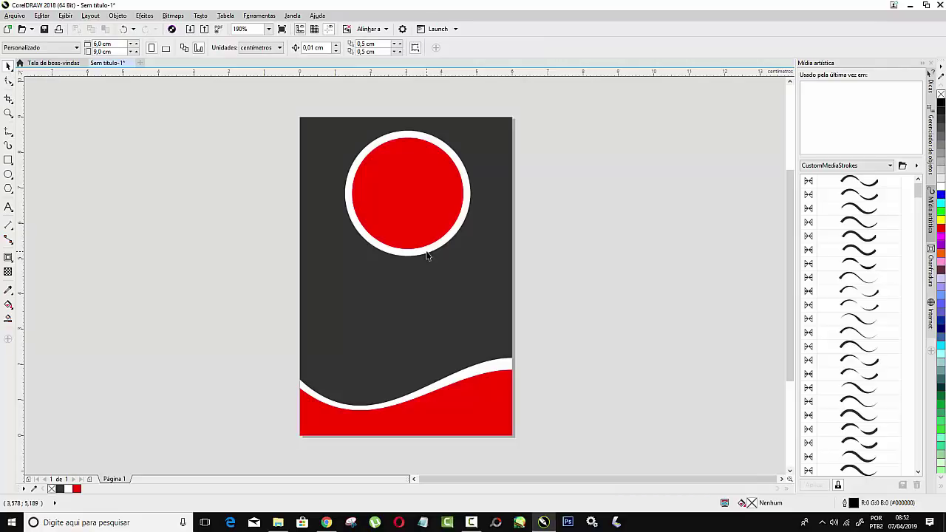
Step: Draw three small circles to the left of the large red circle and three to its right, the biggest about 1 cm across
click(8, 175)
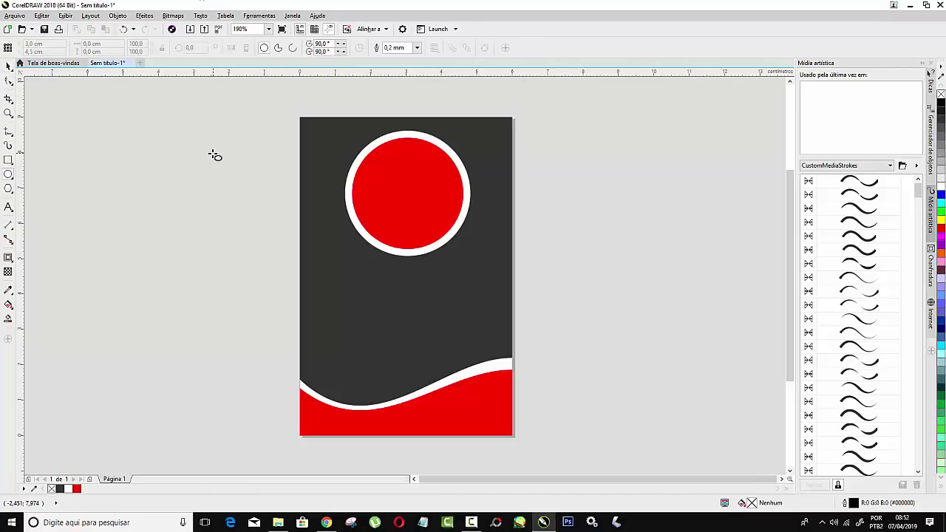
mouse_move(310, 131)
mouse_down()
mouse_move(328, 151)
mouse_move(328, 182)
mouse_up()
drag(335, 139, 347, 151)
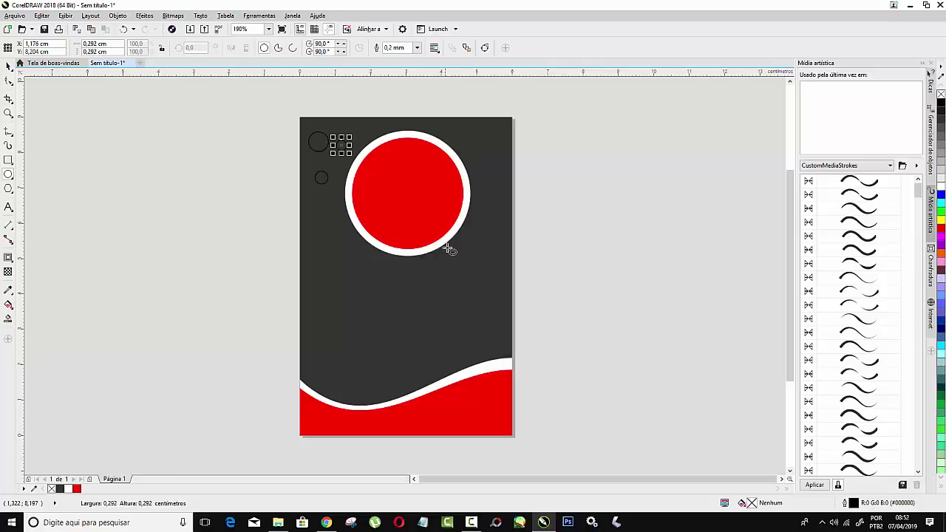
drag(452, 249, 486, 279)
drag(479, 228, 484, 233)
drag(473, 133, 518, 152)
Step: Fill the three small circles left of the large circle with white and remove their outlines
click(8, 65)
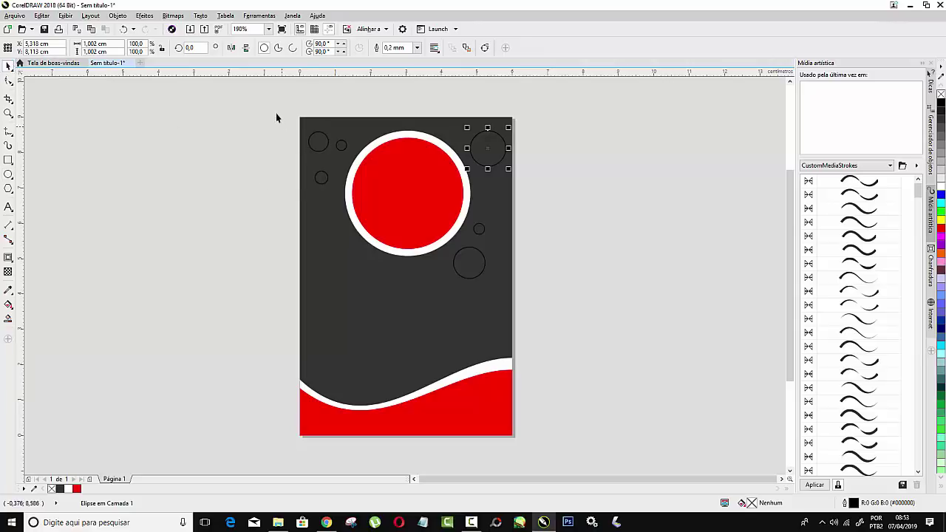
drag(274, 101, 376, 208)
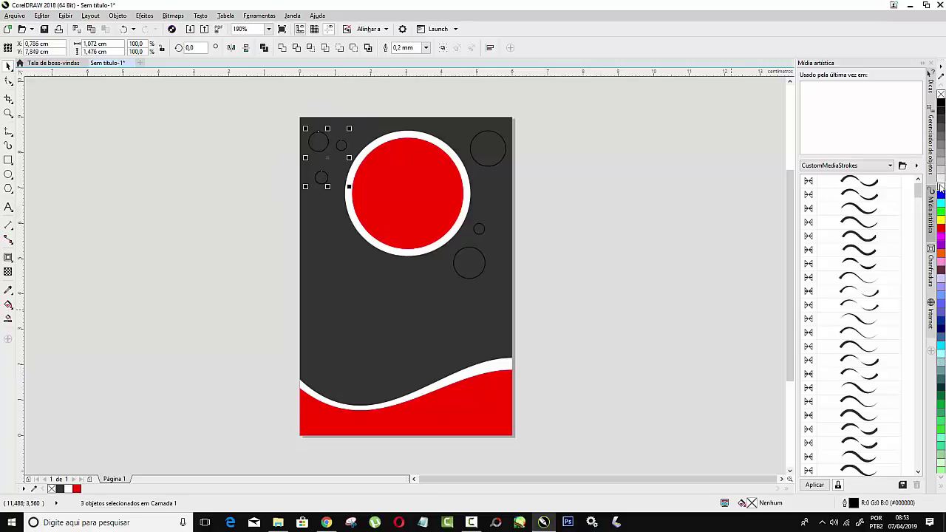
click(940, 187)
right_click(940, 94)
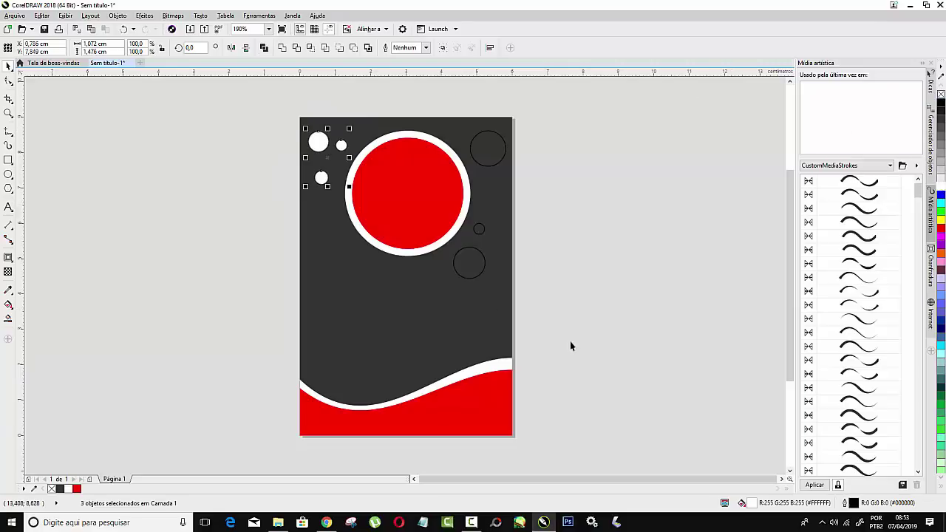
Step: Fill the three circles right of the large circle with red and remove their outlines
drag(570, 340, 437, 99)
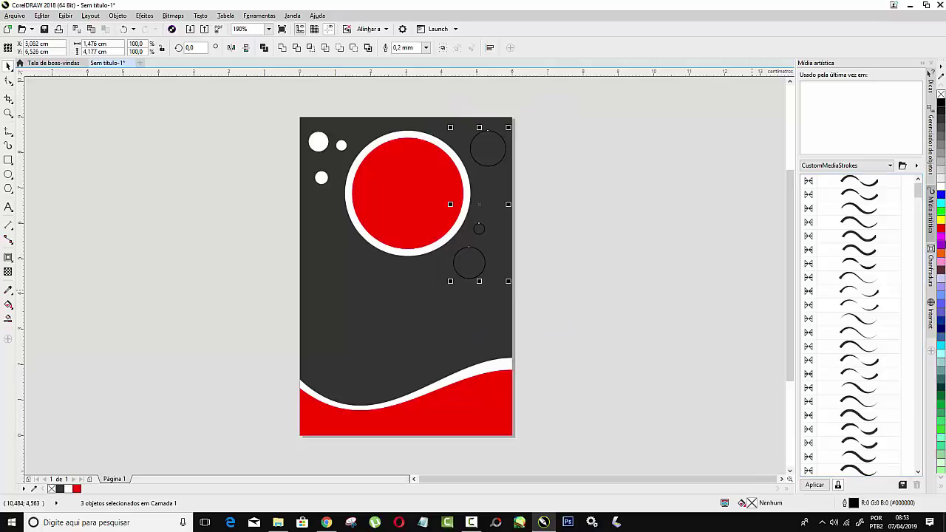
click(941, 228)
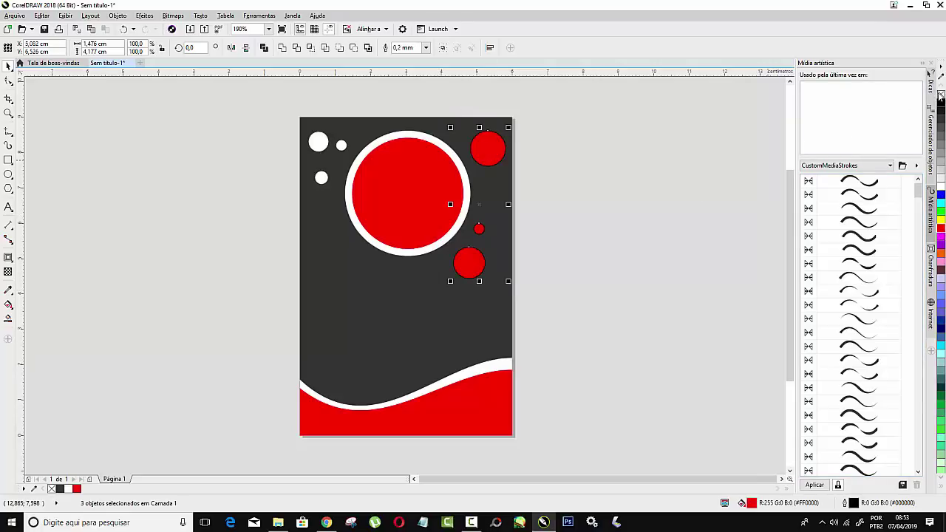
right_click(940, 96)
click(491, 193)
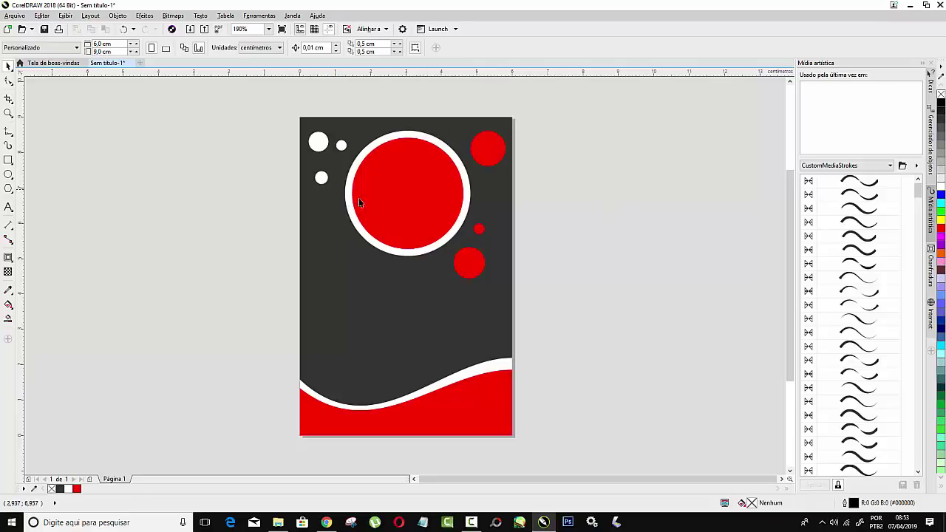
Step: Import homens-jovens-atraentes-em-preto-isolado-no-fundo-branco_58409-11027.jpg and place it beside the page's left edge at about 4.24 × 5.33 cm
click(326, 508)
right_click(216, 133)
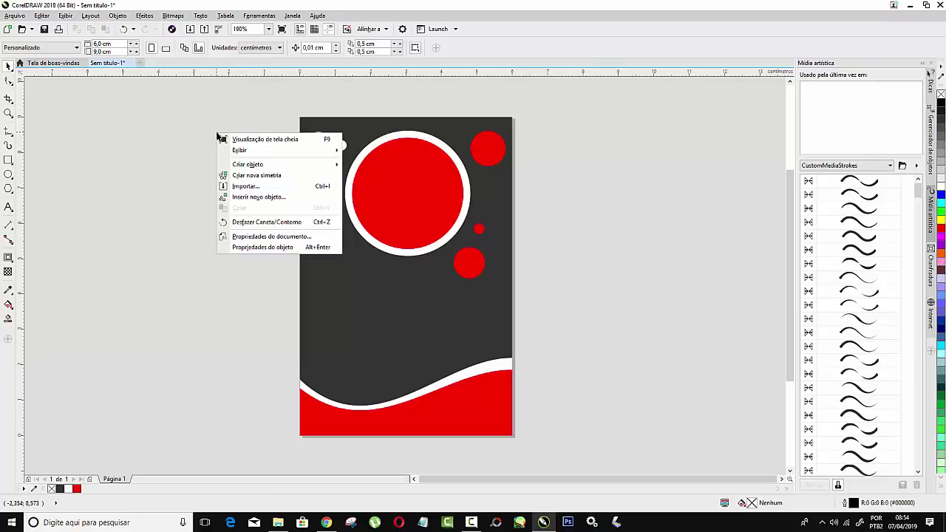
click(246, 186)
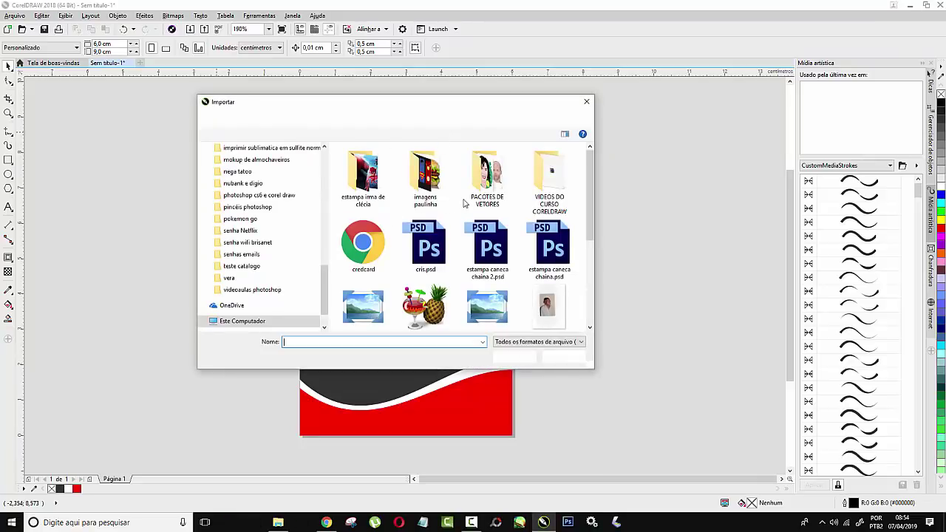
click(479, 303)
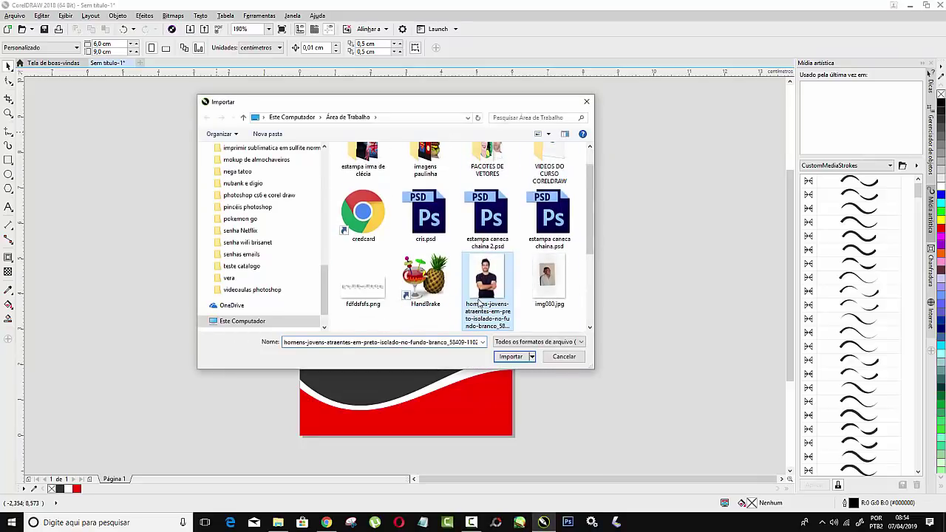
click(510, 357)
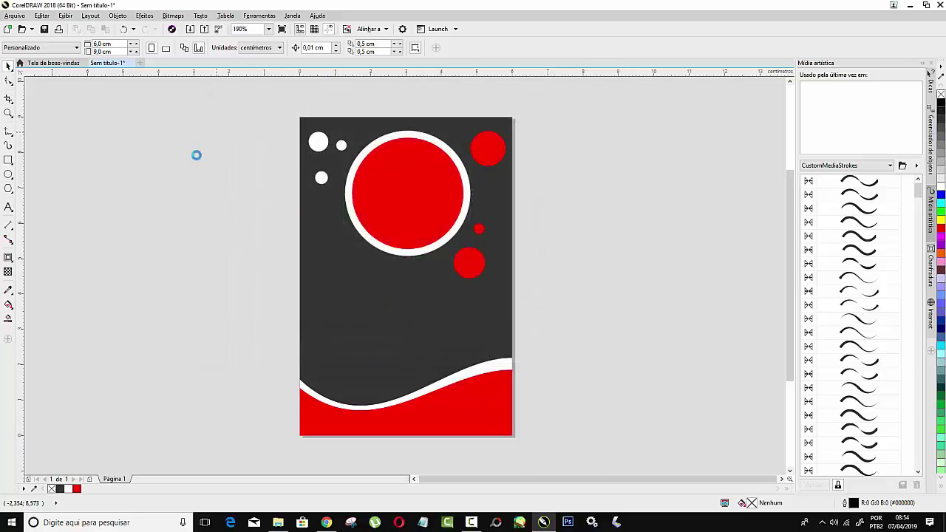
drag(127, 111, 337, 310)
mouse_move(198, 170)
mouse_down()
mouse_move(210, 187)
mouse_move(202, 182)
mouse_up()
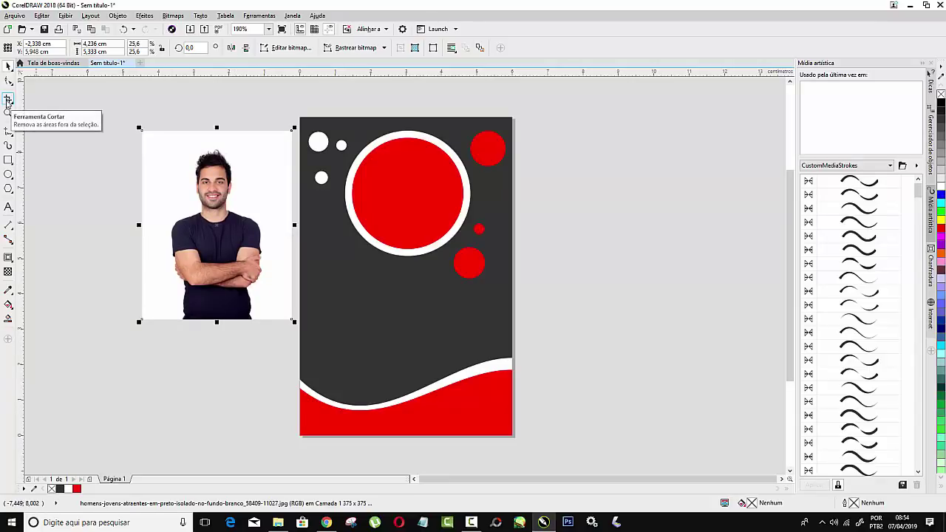
Step: Crop the imported photo to the man's head and shoulders, about 2.79 × 3.08 cm
click(8, 101)
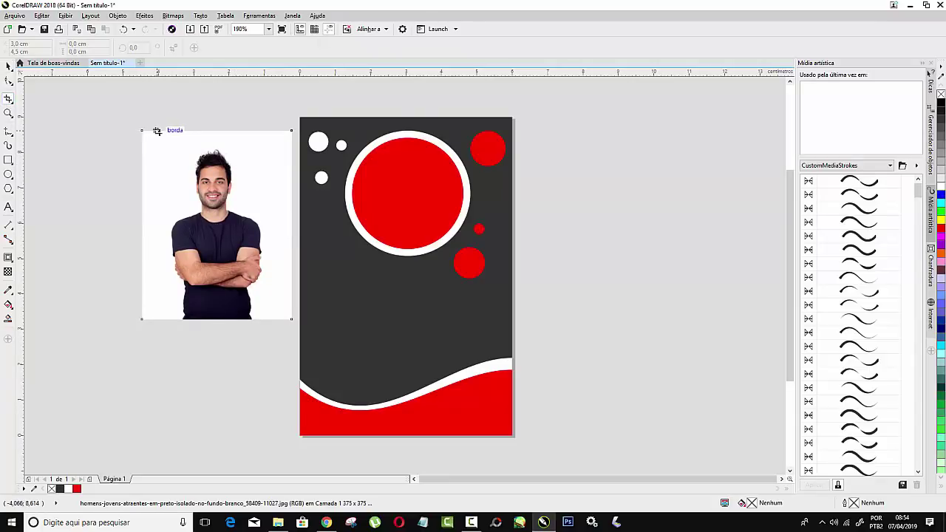
drag(157, 131, 273, 249)
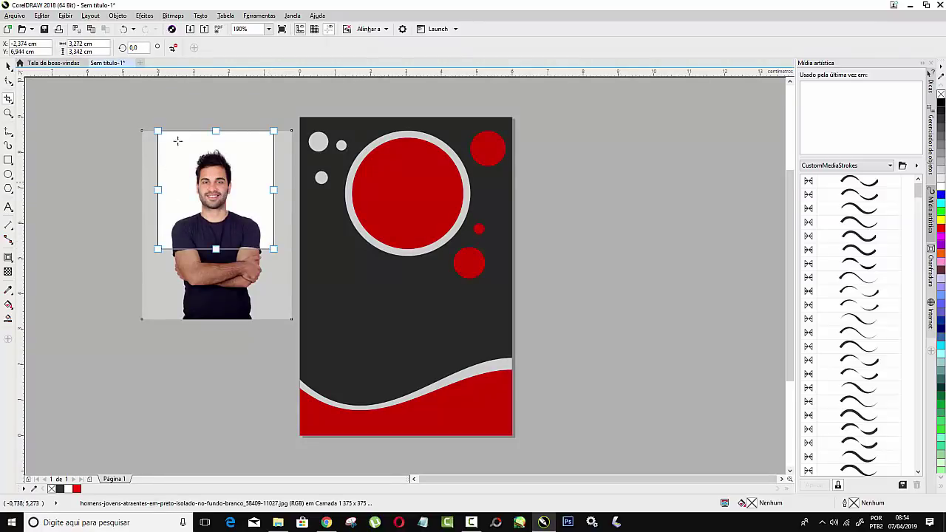
drag(216, 130, 216, 140)
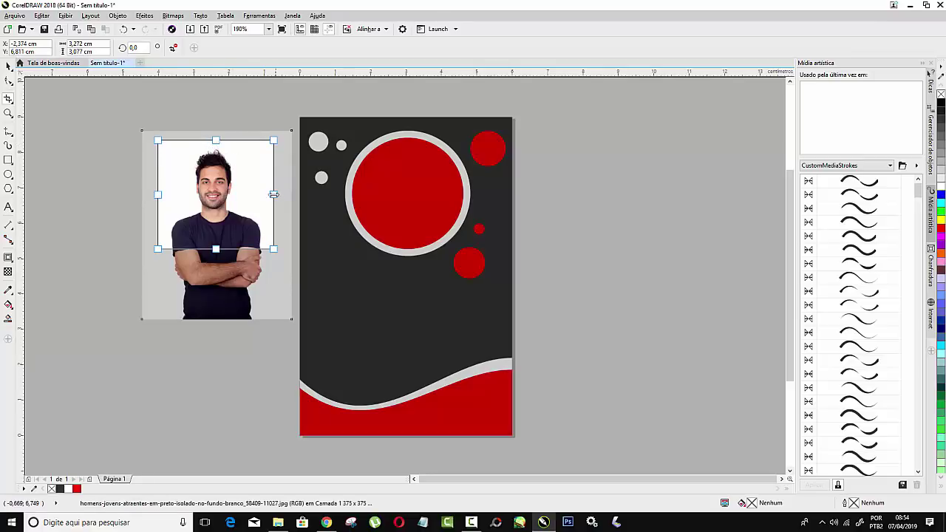
drag(269, 194, 264, 194)
drag(157, 195, 166, 195)
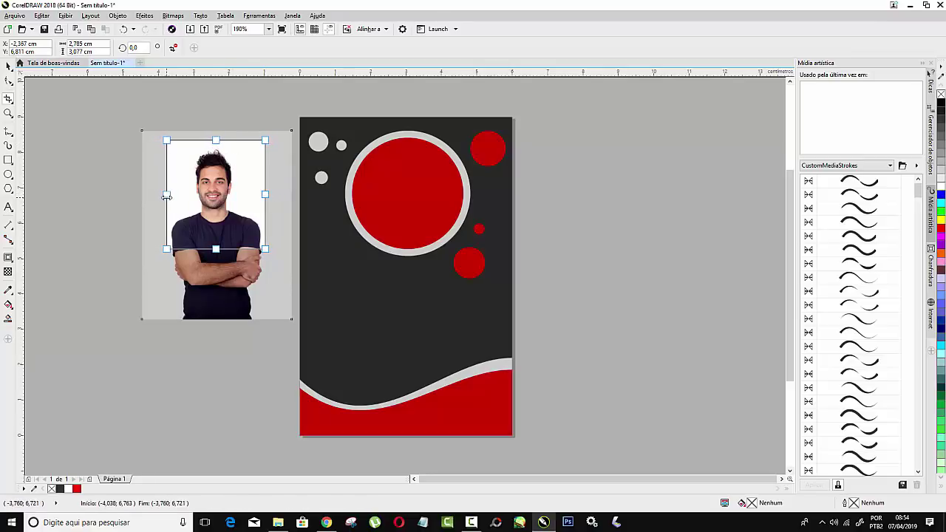
double_click(258, 213)
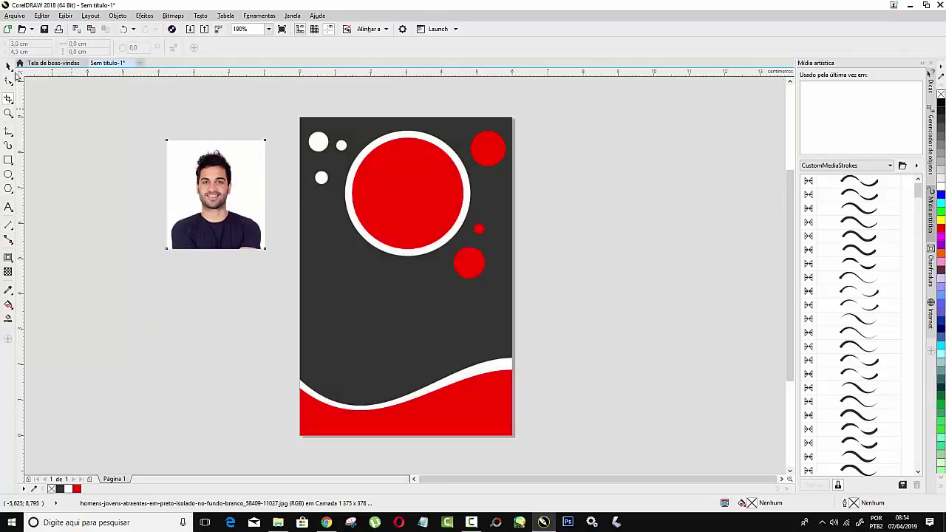
Step: Move the cropped photo over the large red circle and send it behind the circle
click(8, 65)
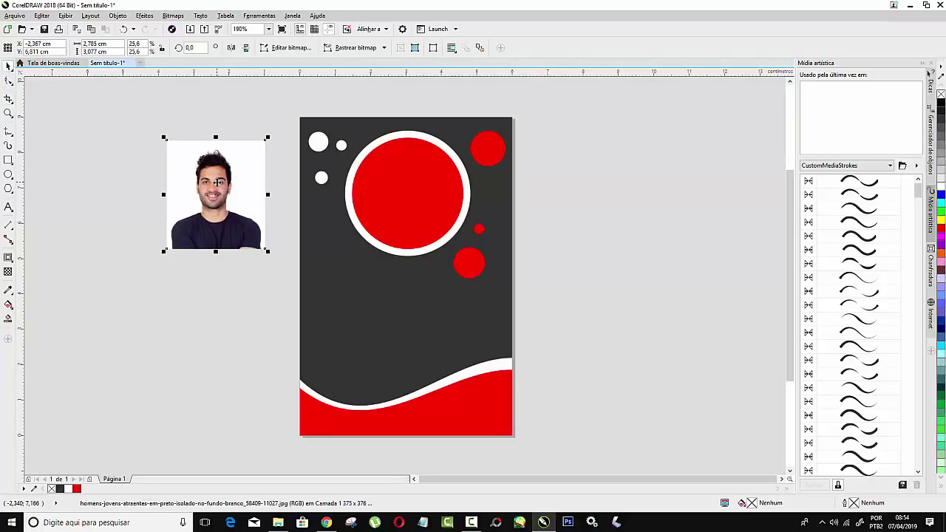
drag(216, 183, 407, 182)
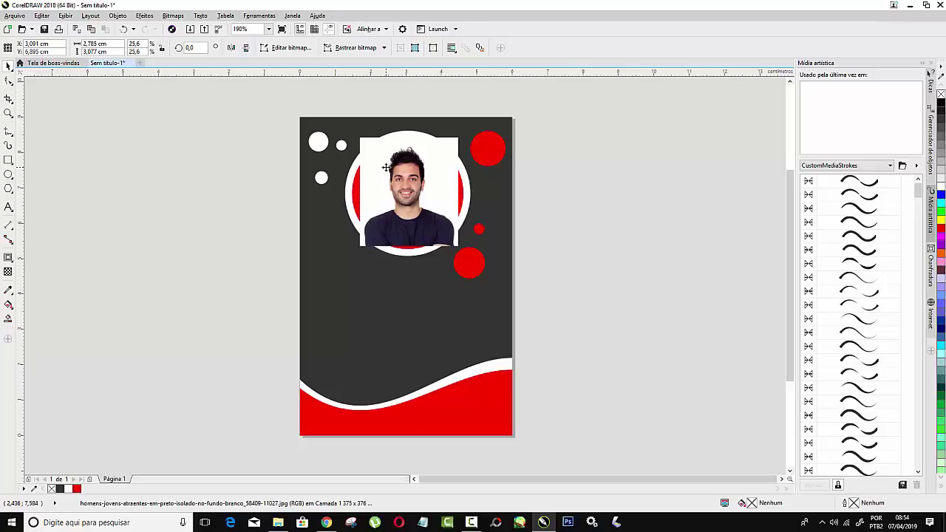
click(387, 168)
key(ctrl+Page_Down)
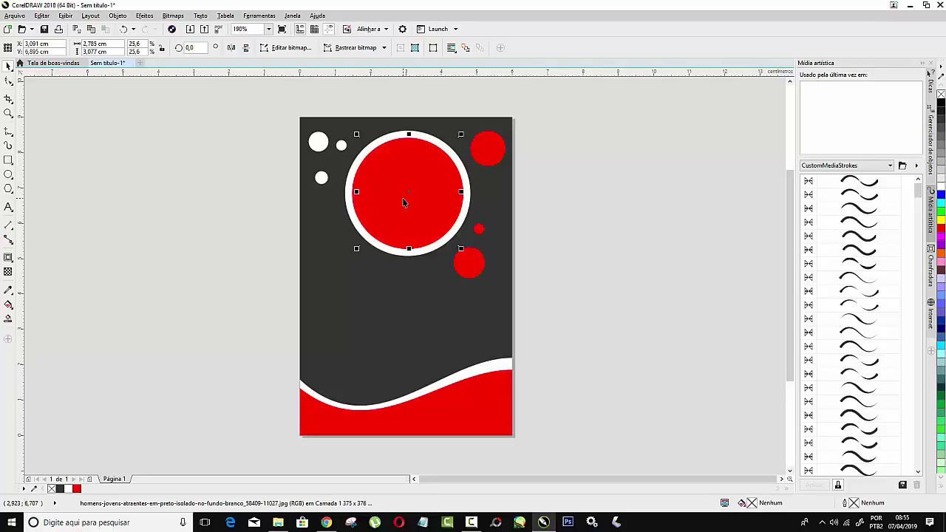
Step: Place the photo inside the large red circle as a PowerClip
click(116, 17)
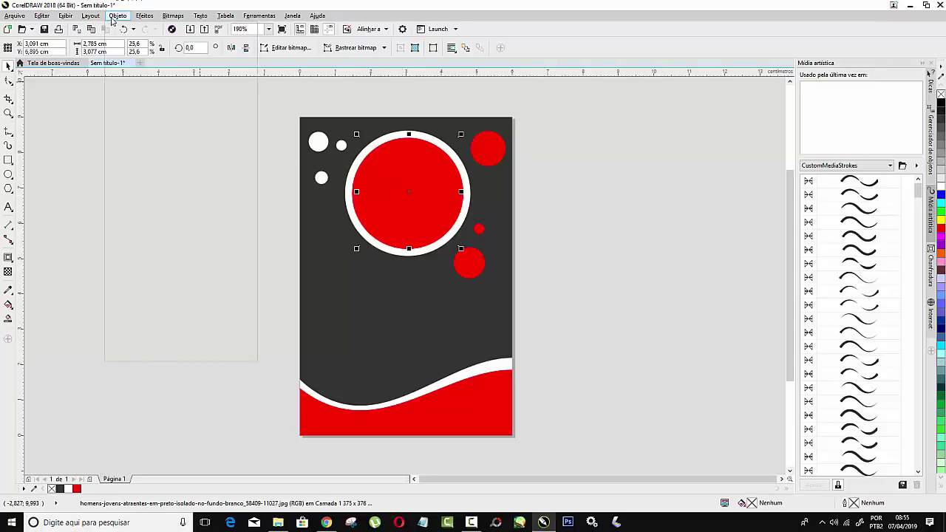
mouse_move(152, 105)
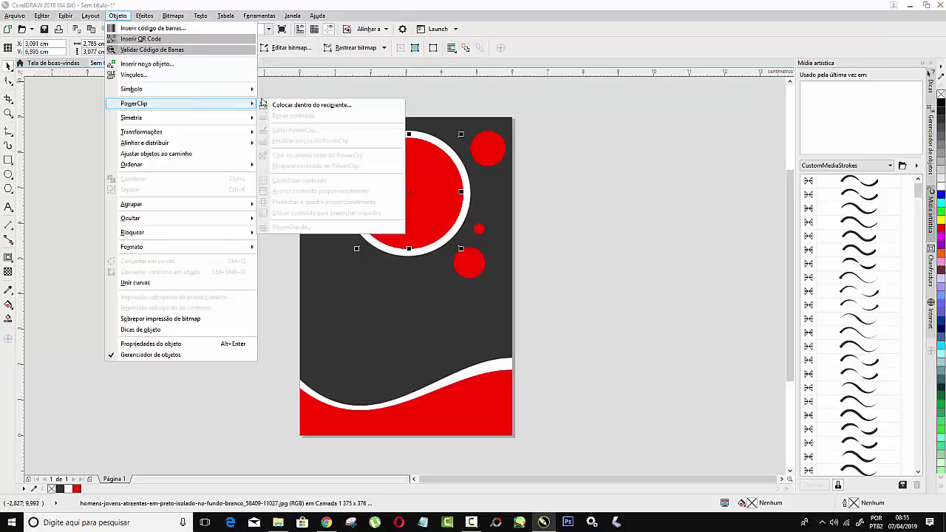
click(309, 105)
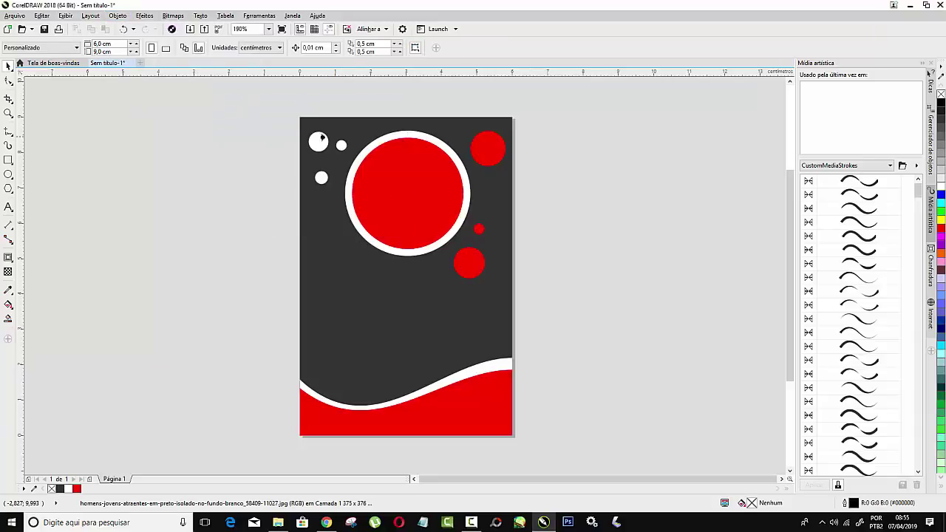
click(394, 179)
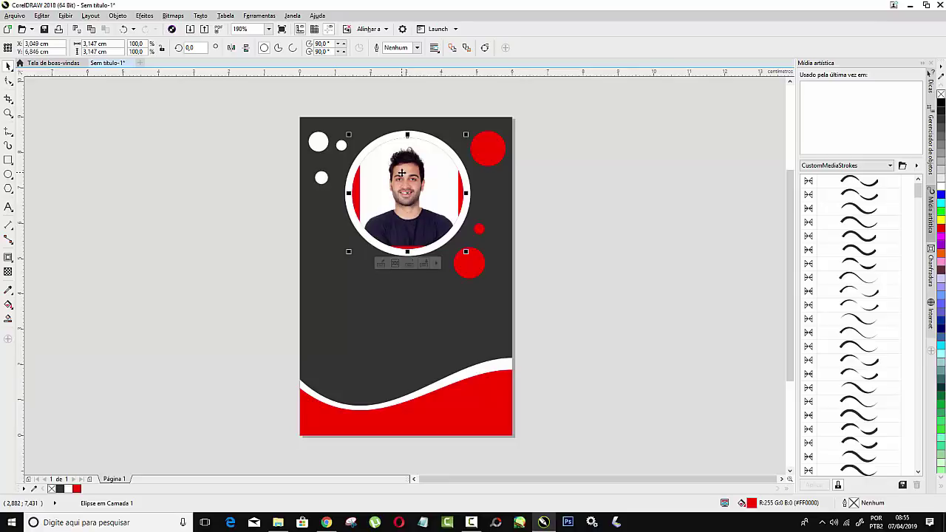
Step: Edit the PowerClip contents and enlarge the photo to about 3.44 × 3.8 cm so it covers the whole circle
click(380, 264)
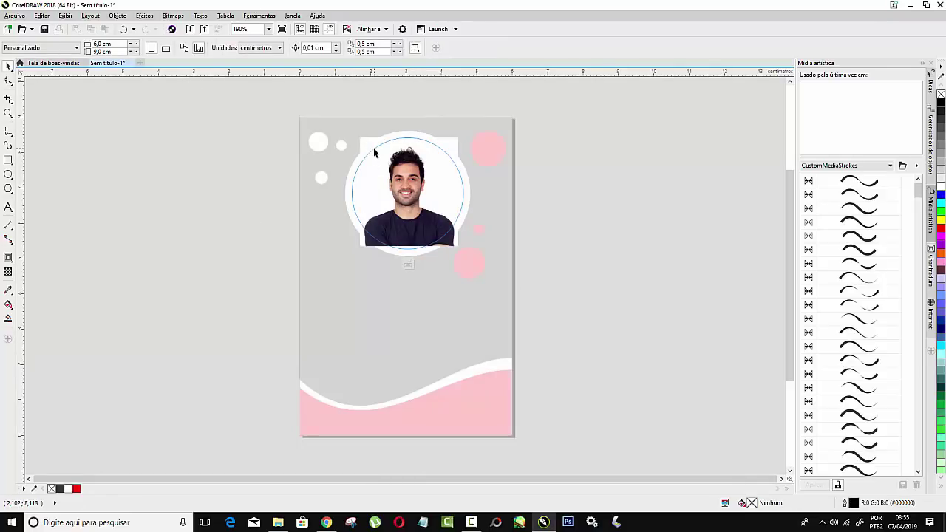
click(433, 181)
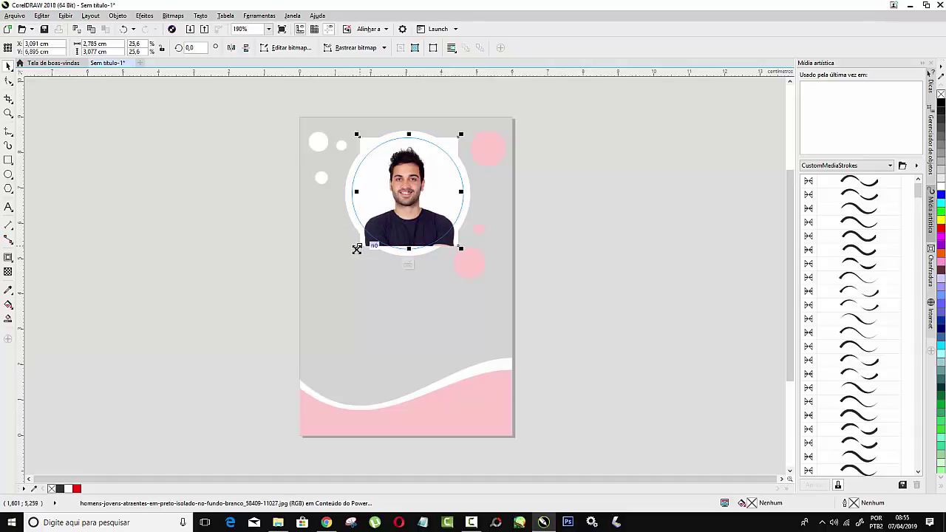
drag(357, 249, 342, 261)
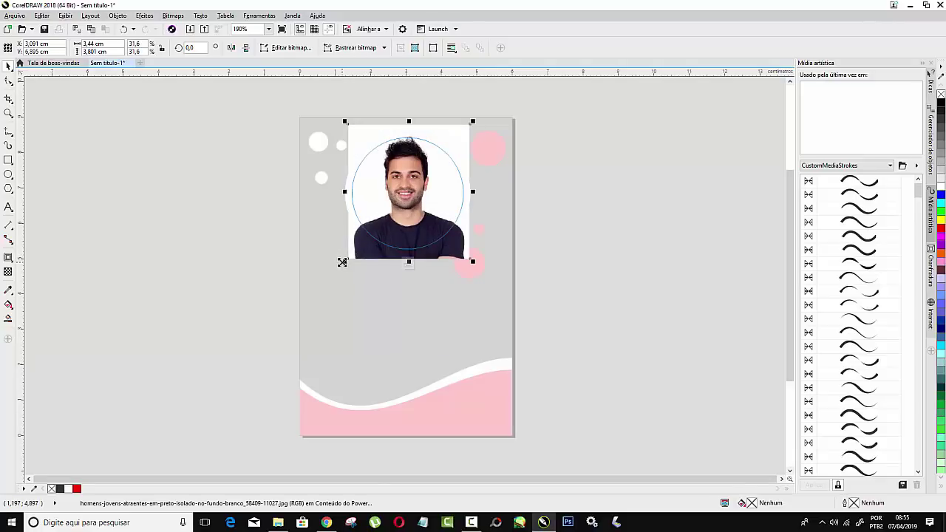
click(407, 265)
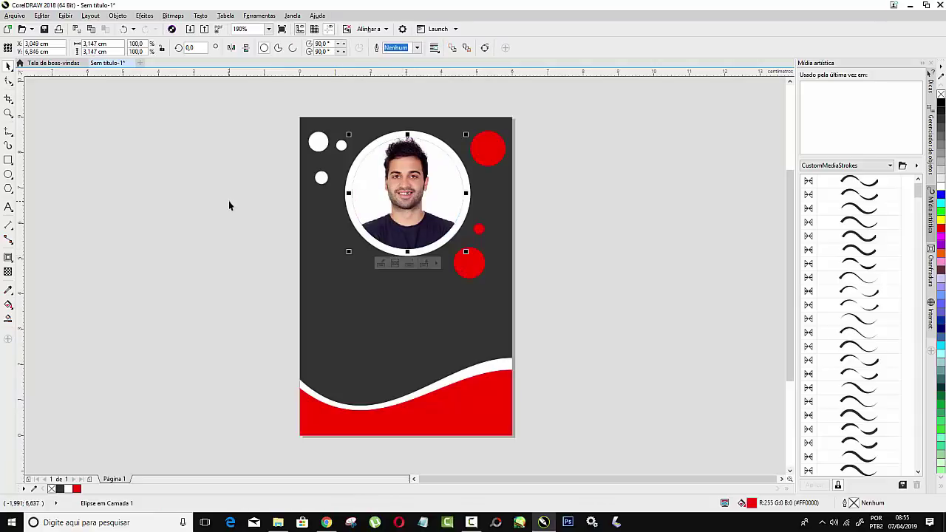
Step: Recolour the contour ring around the portrait red (#FF0000), sampling the colour from the red circle beside it
click(229, 202)
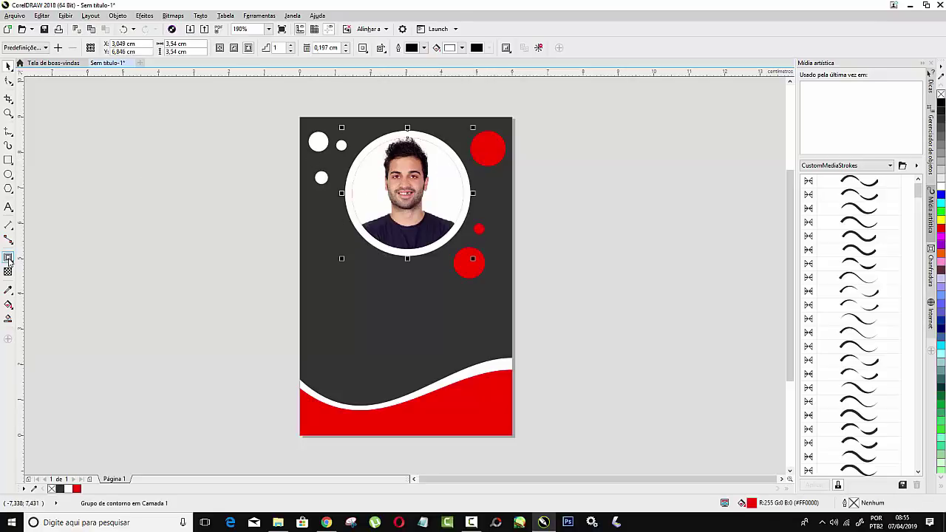
click(8, 259)
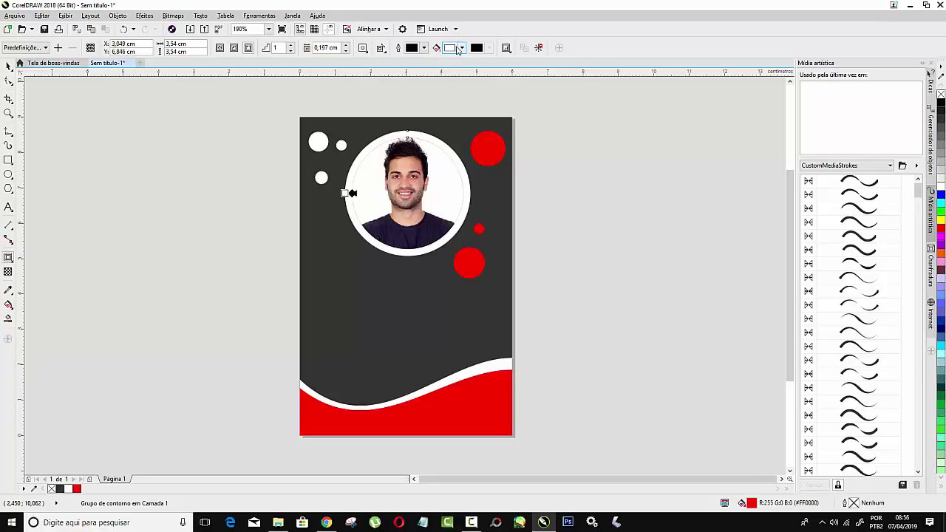
click(462, 48)
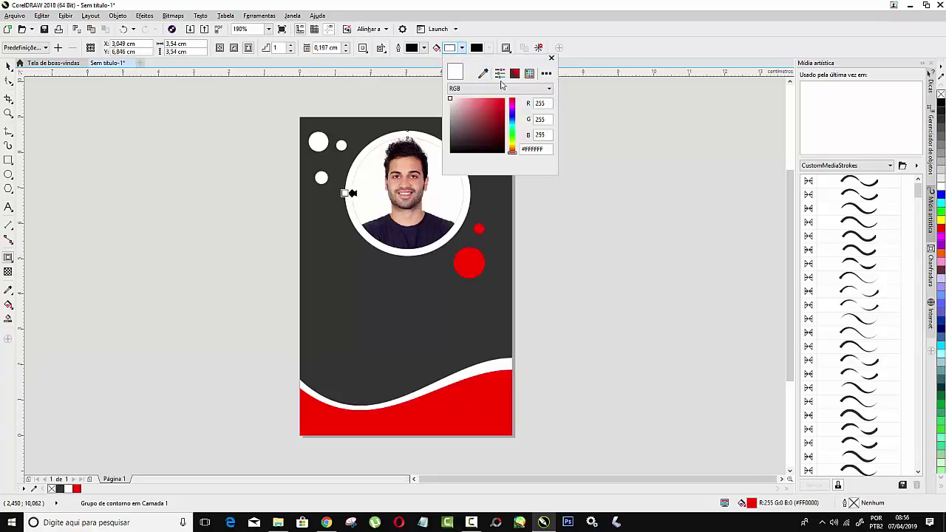
click(482, 75)
click(473, 260)
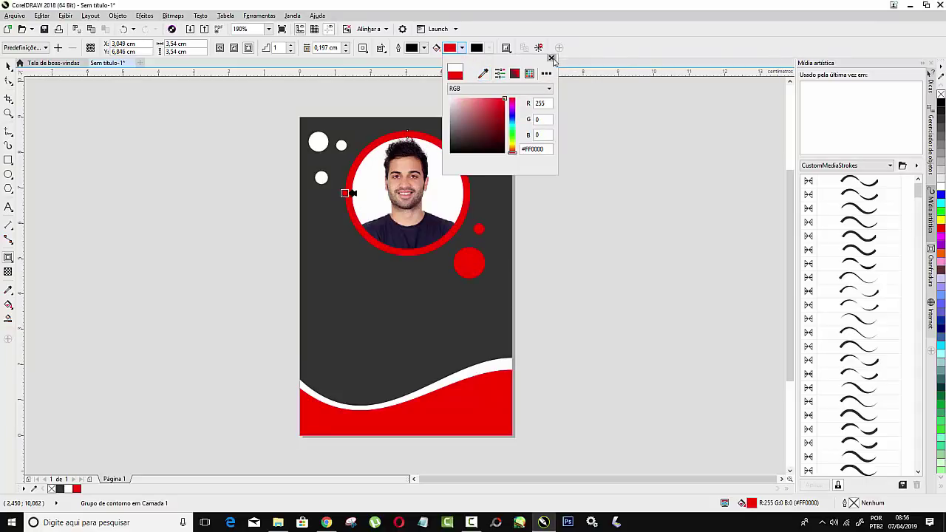
click(550, 58)
key(space)
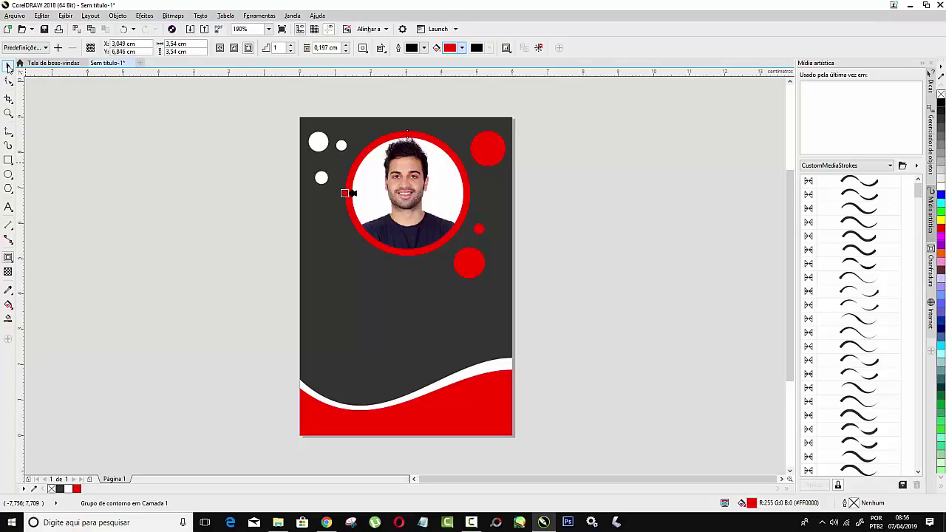
click(190, 175)
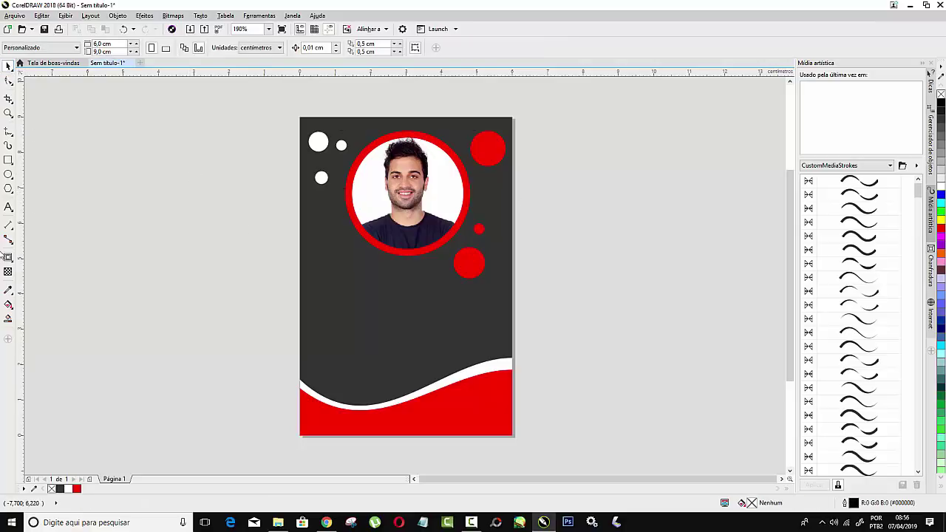
Step: Add the badge holder's name as artistic text in Arial and fit it below the portrait, about 5.25 cm wide
click(8, 208)
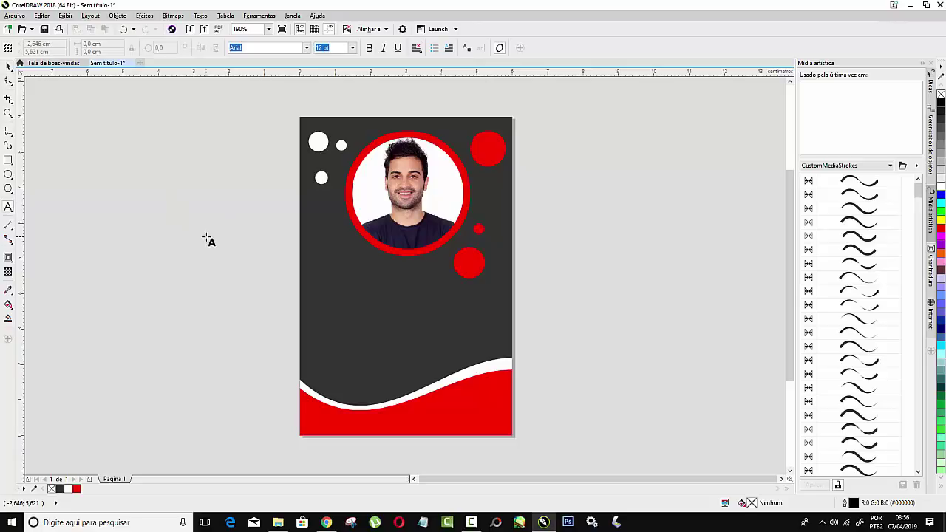
click(164, 253)
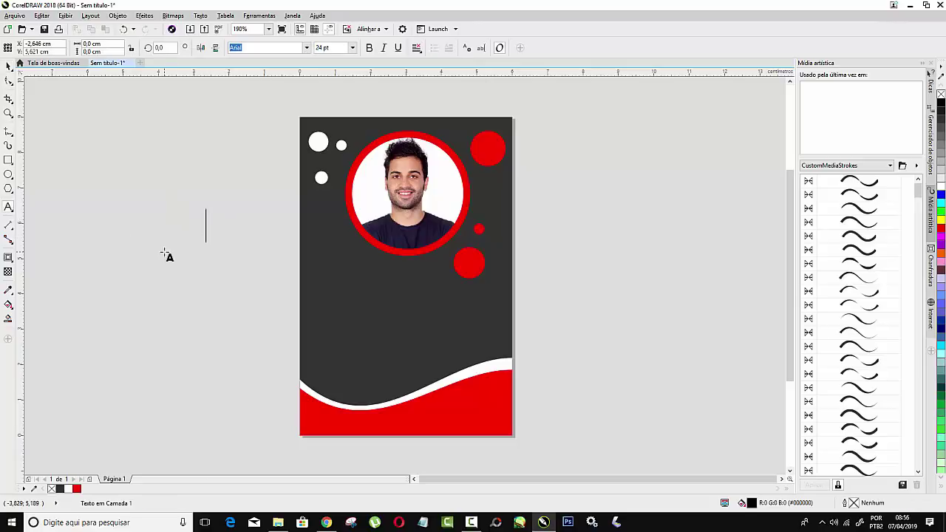
text(João Henrrique)
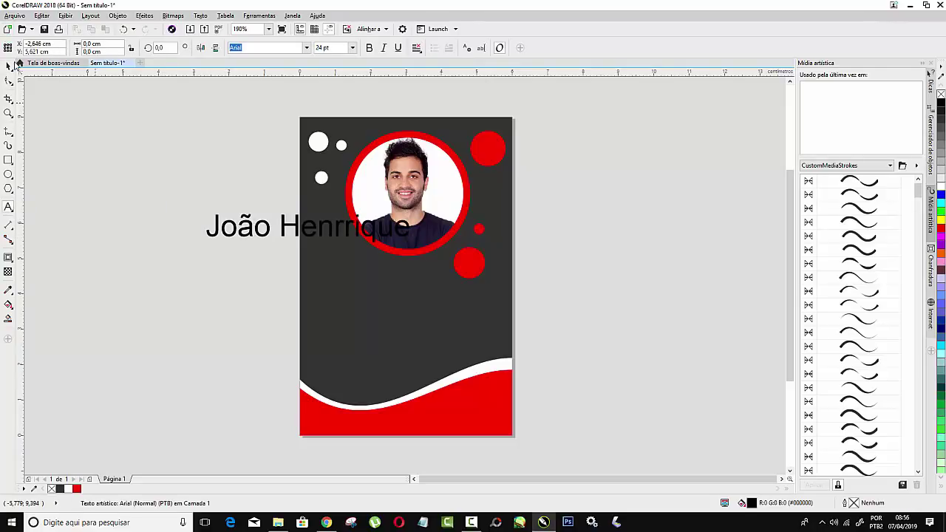
click(9, 65)
drag(353, 229, 439, 294)
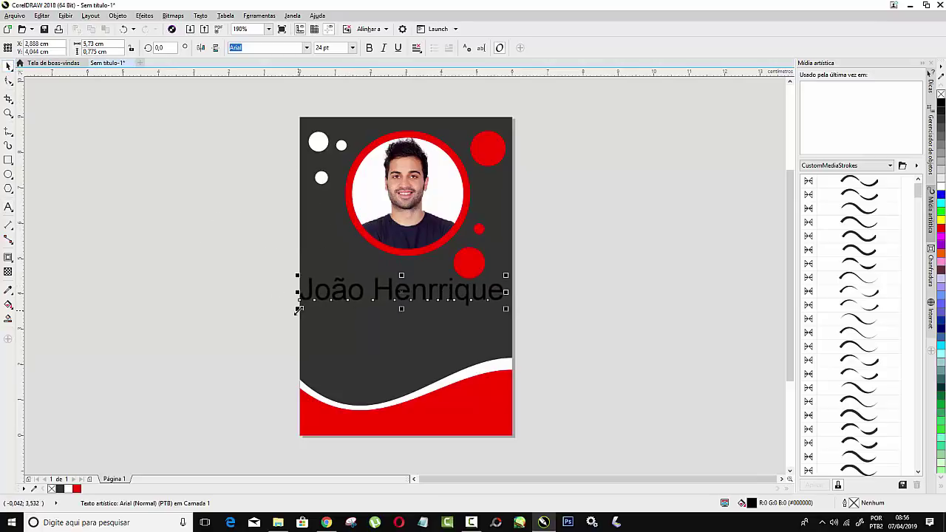
drag(297, 308, 305, 309)
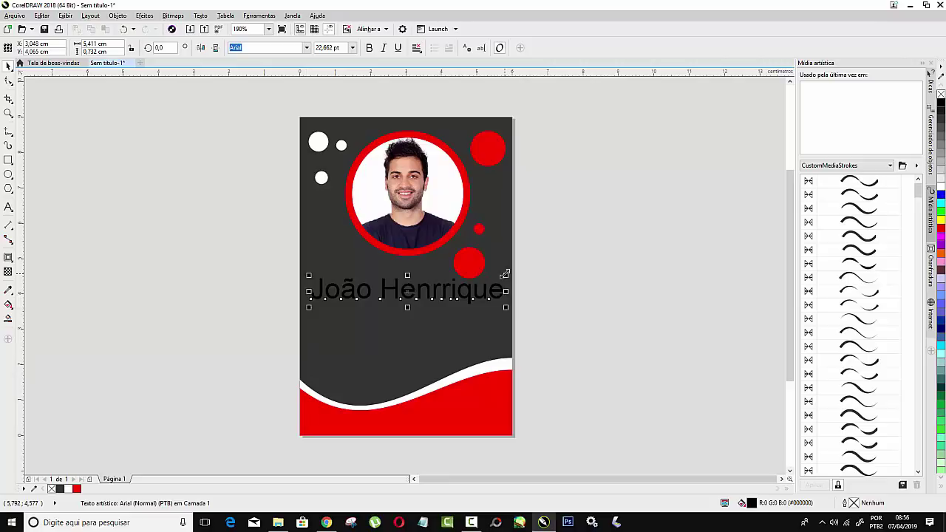
drag(501, 274, 497, 277)
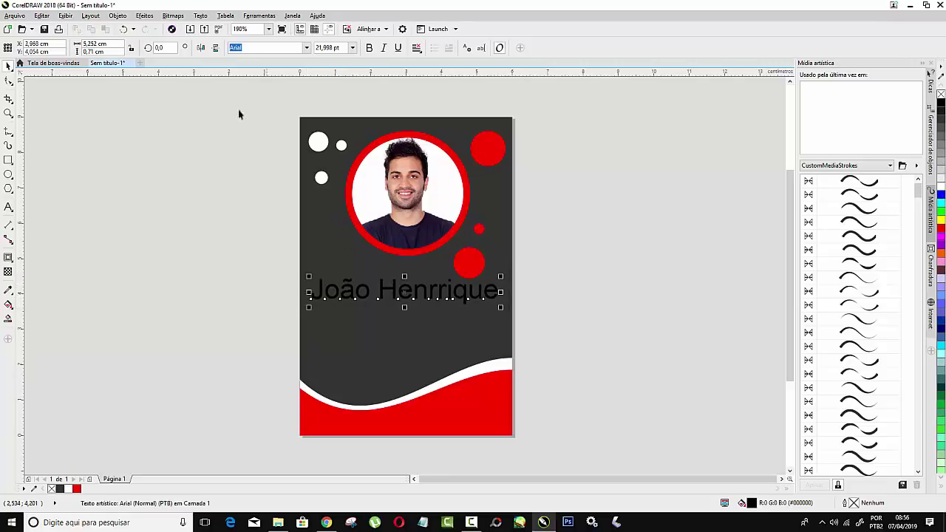
Step: Restyle the name text in the Autumn font with a white fill, recentring it below the portrait
click(306, 48)
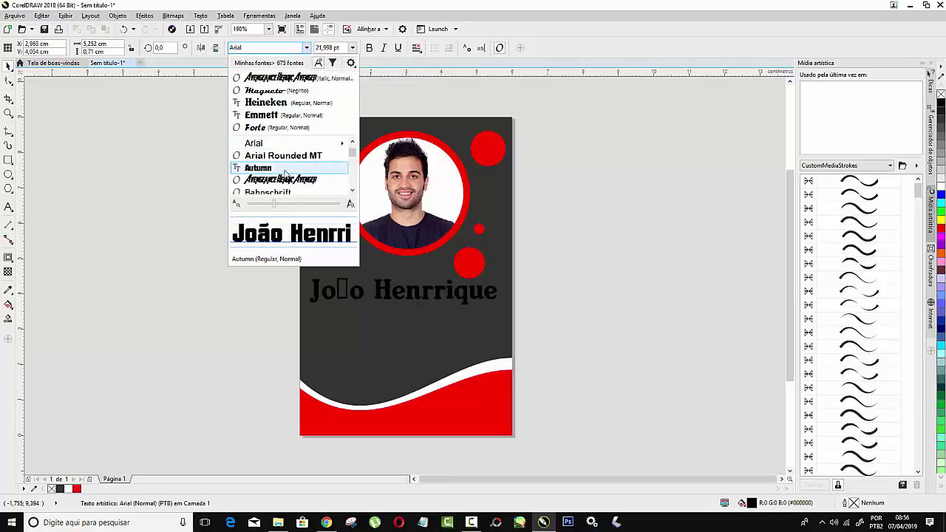
click(285, 169)
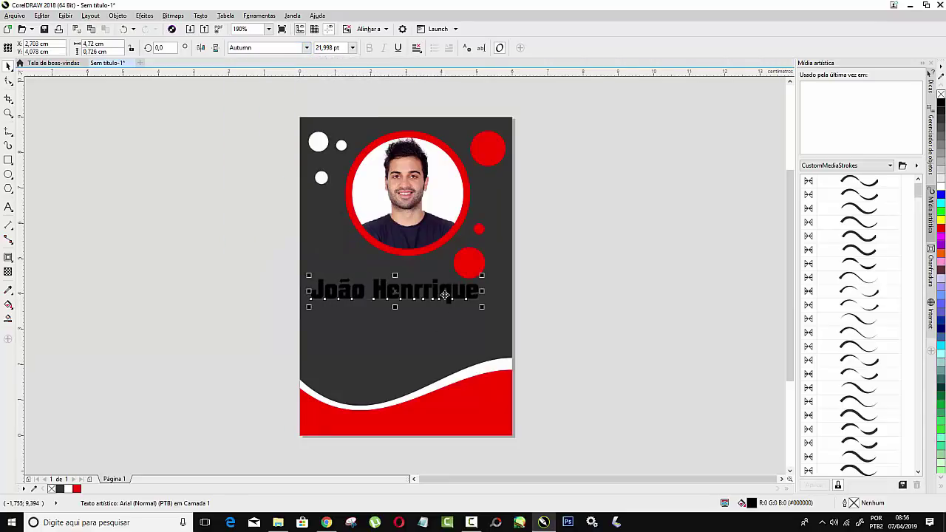
drag(449, 297, 457, 296)
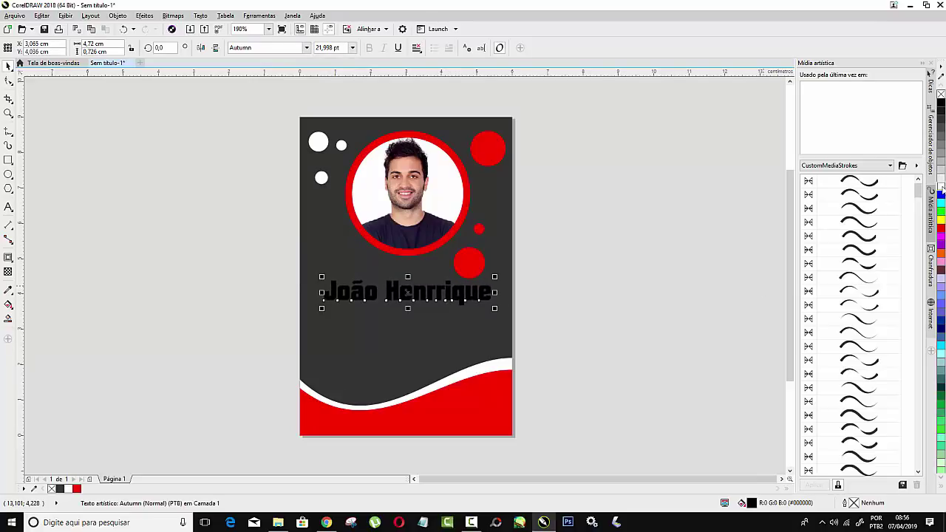
click(940, 185)
click(61, 205)
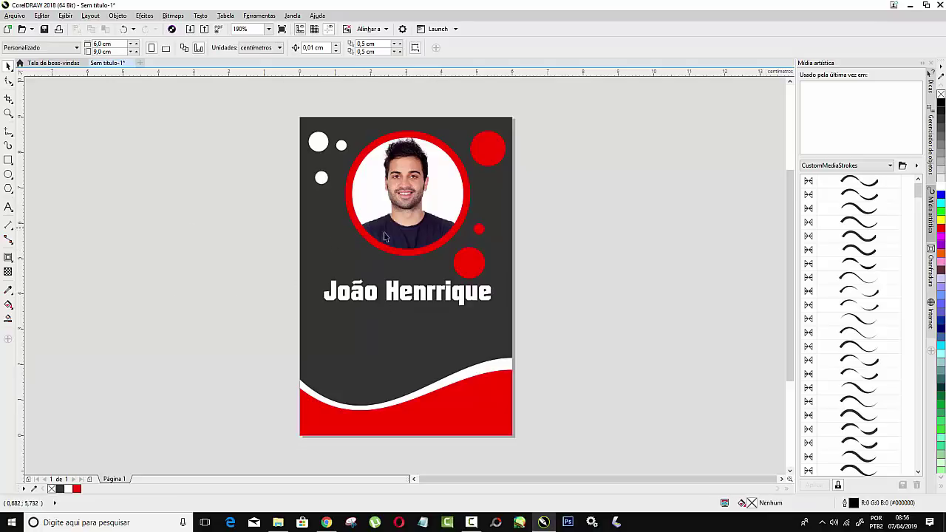
Step: Import instagram-png-instagram-png-logo-1455.png and whatsapp-logo-1.png together and place them side by side outside the page, each about 0.6 cm wide
drag(324, 294, 198, 177)
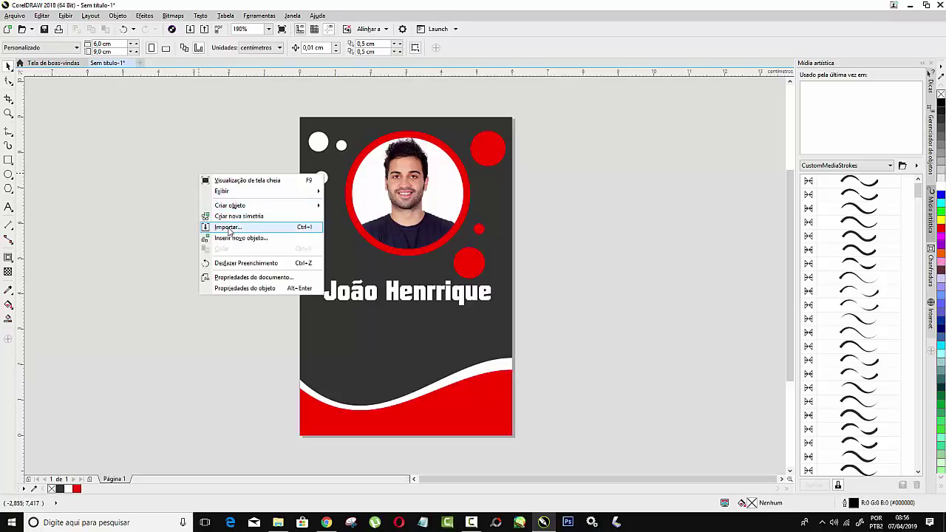
click(251, 224)
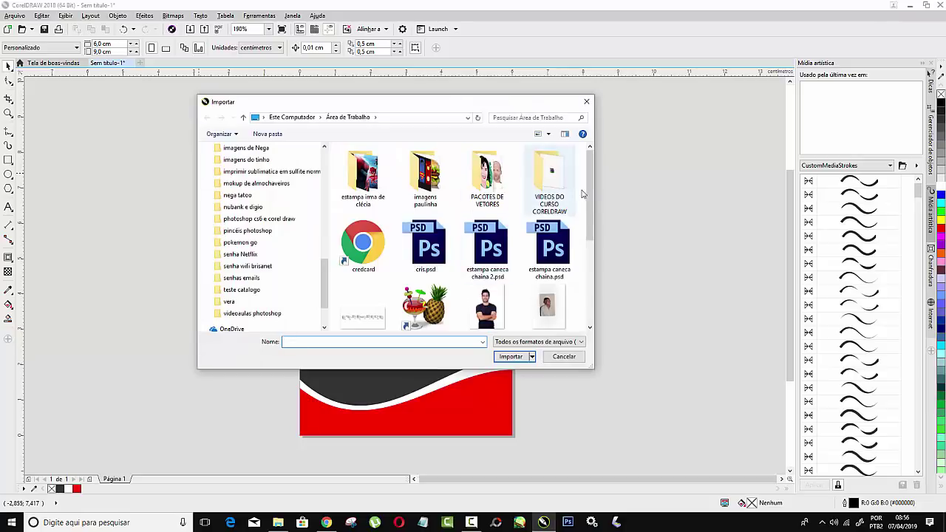
drag(586, 193, 586, 256)
click(373, 252)
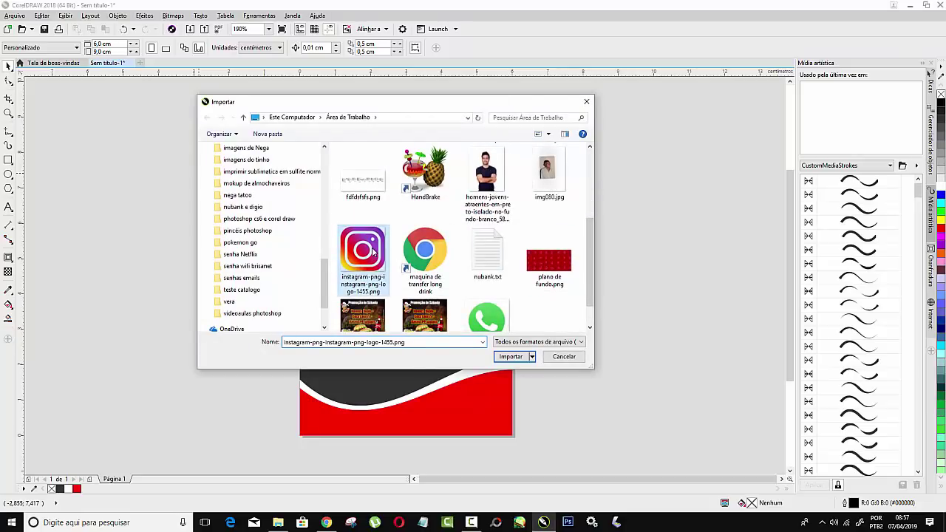
scroll(392, 275, down, 1)
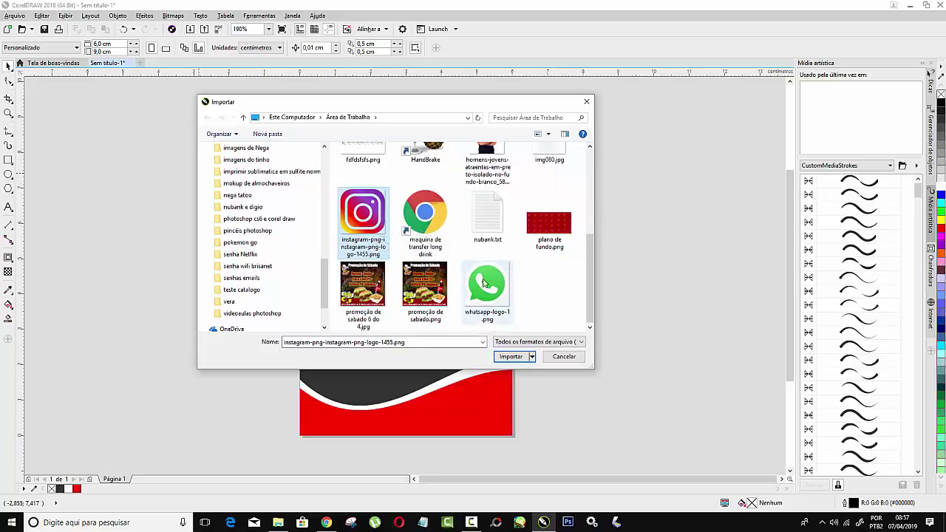
ctrl+click(484, 284)
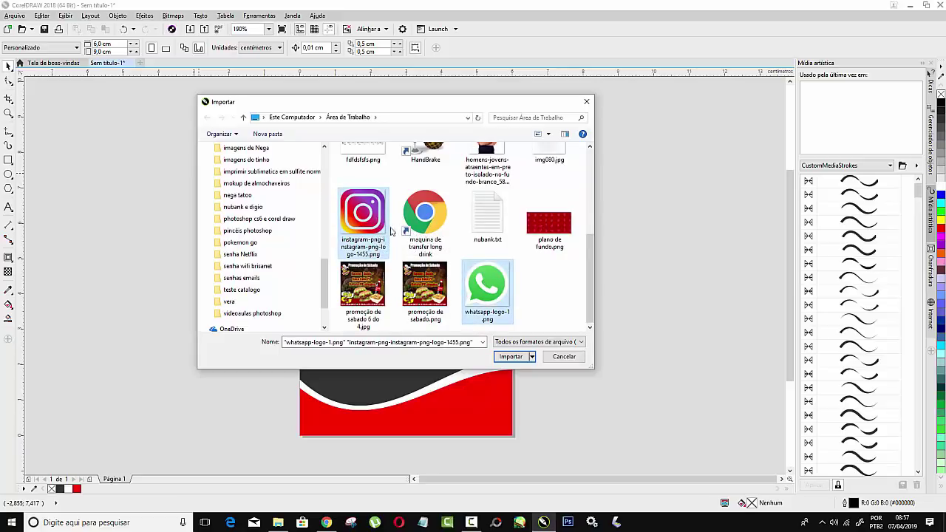
click(510, 357)
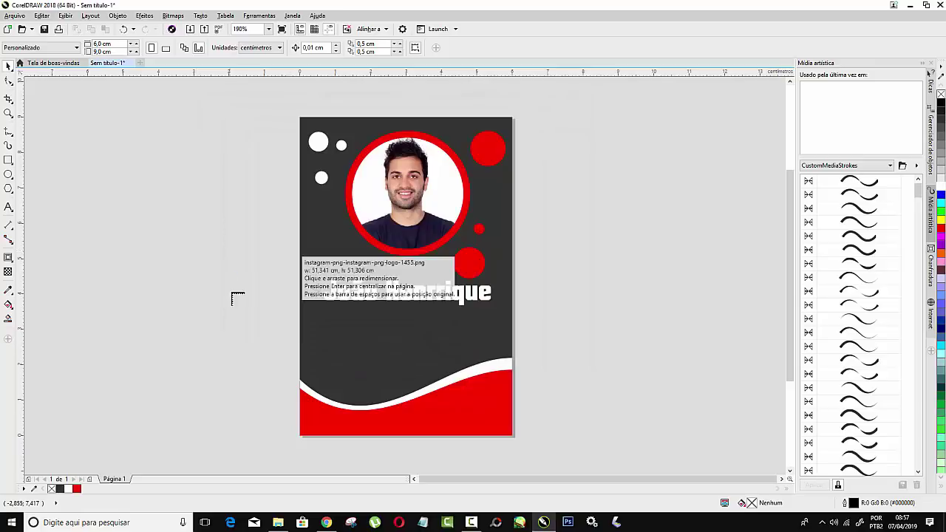
drag(209, 304, 230, 325)
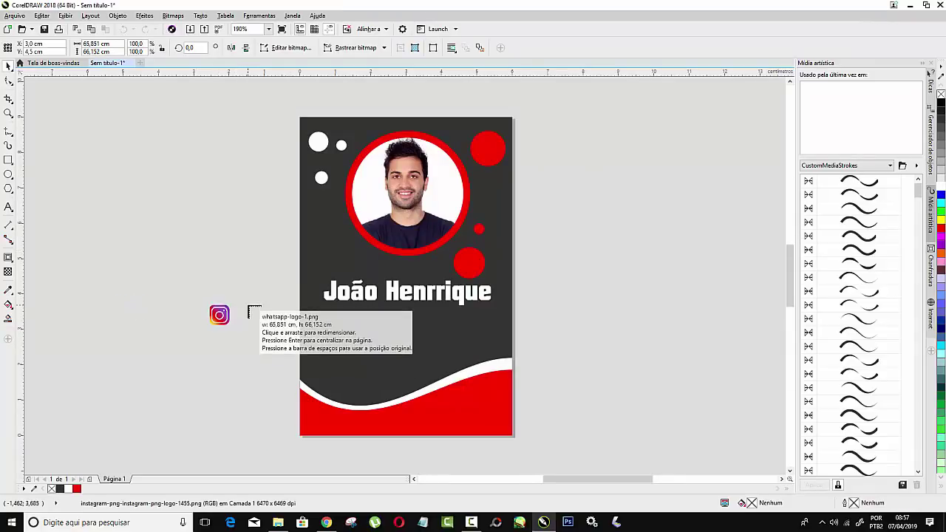
drag(248, 307, 266, 327)
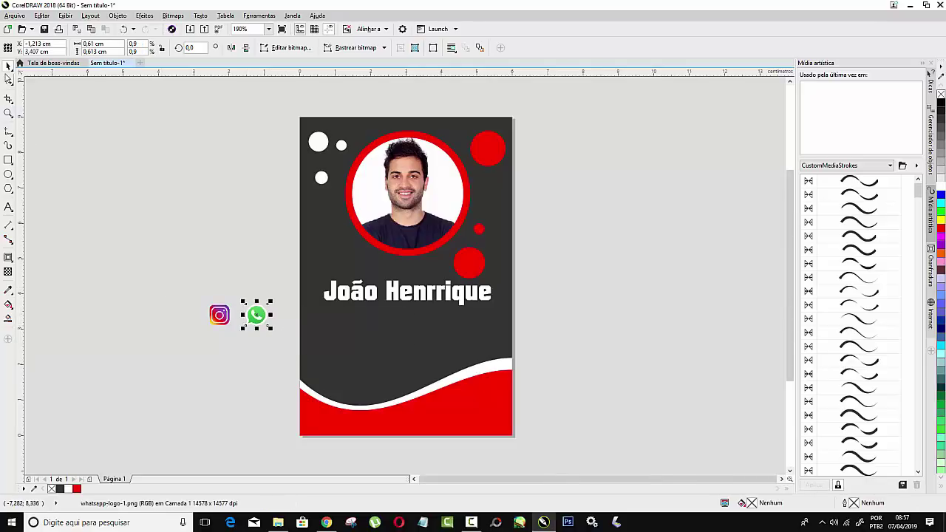
Step: Move both social media logos below the name and enlarge them together to about 3.13 × 1.17 cm overall
click(185, 286)
drag(166, 284, 348, 355)
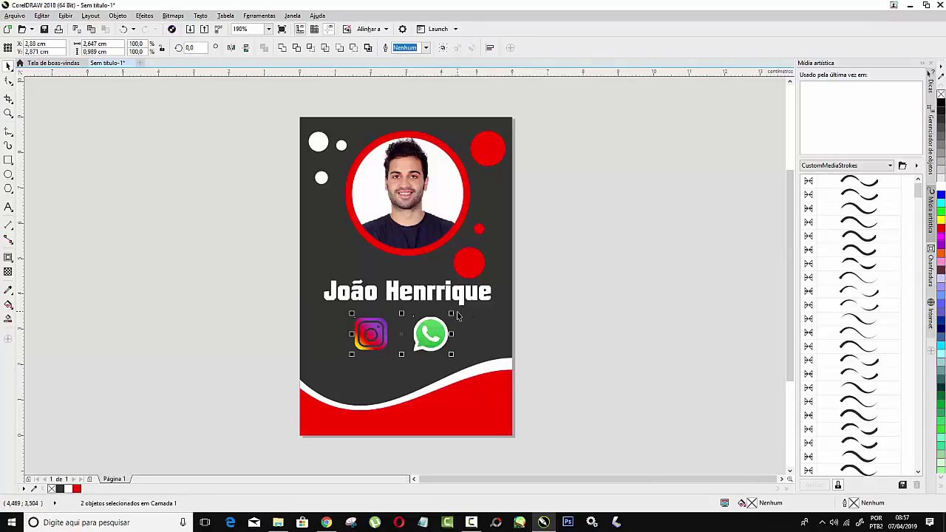
drag(453, 313, 460, 329)
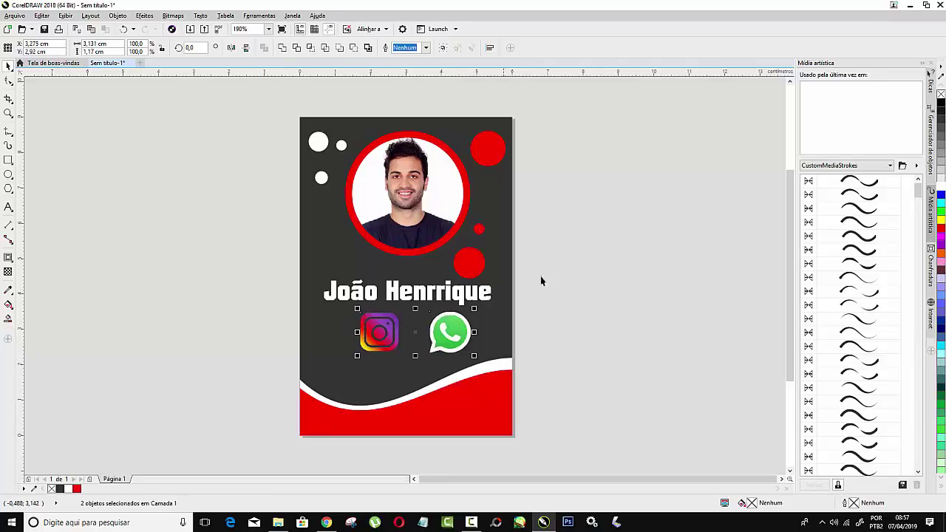
key(Escape)
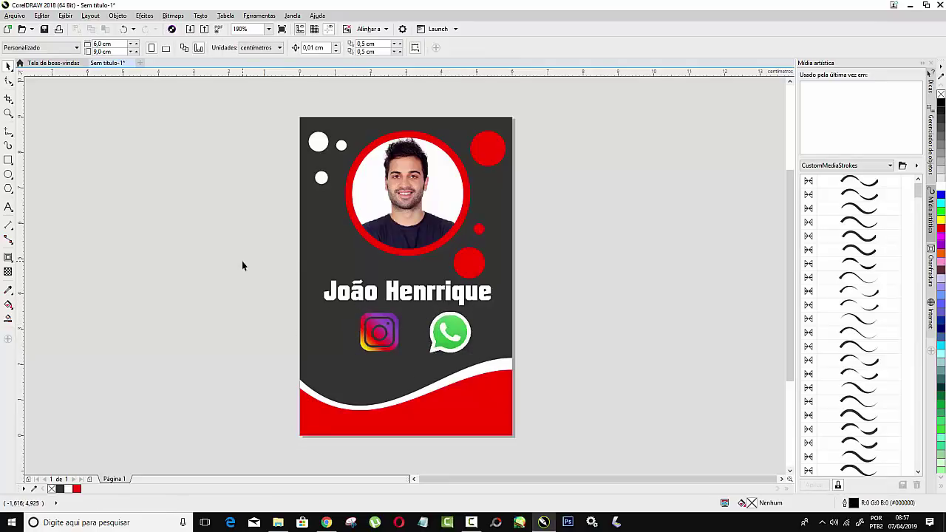